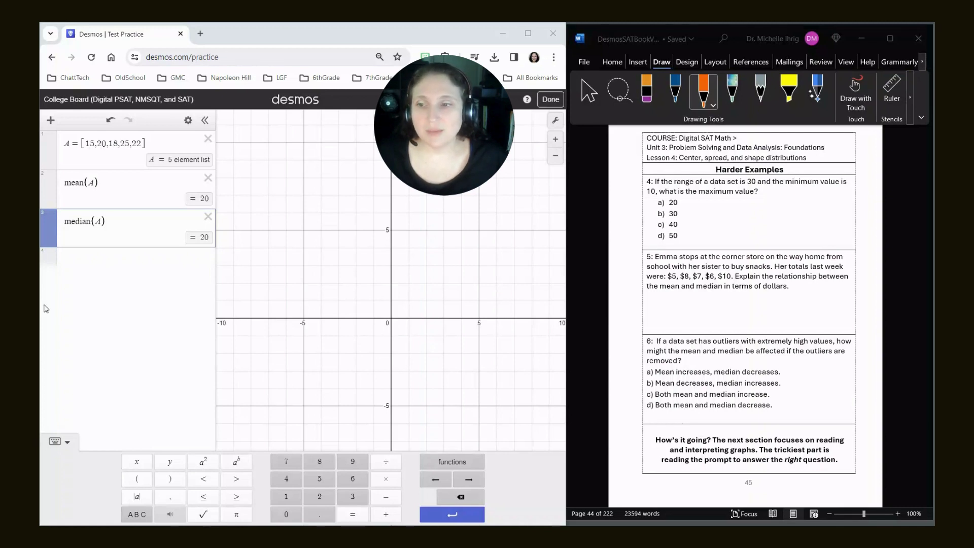
# - Delete the median(A), mean(A) and list A expressions from Desmos
pyautogui.click(208, 217)
pyautogui.click(208, 178)
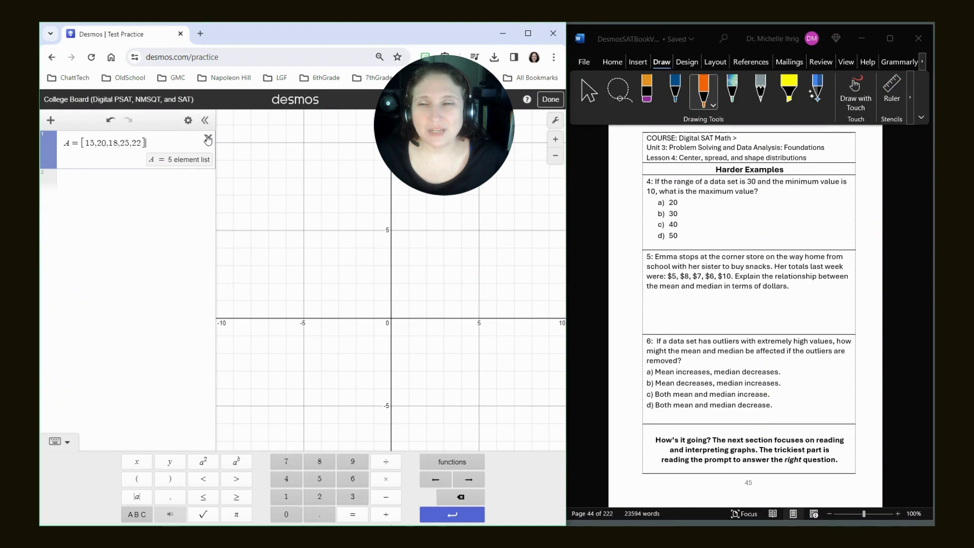
pyautogui.click(208, 138)
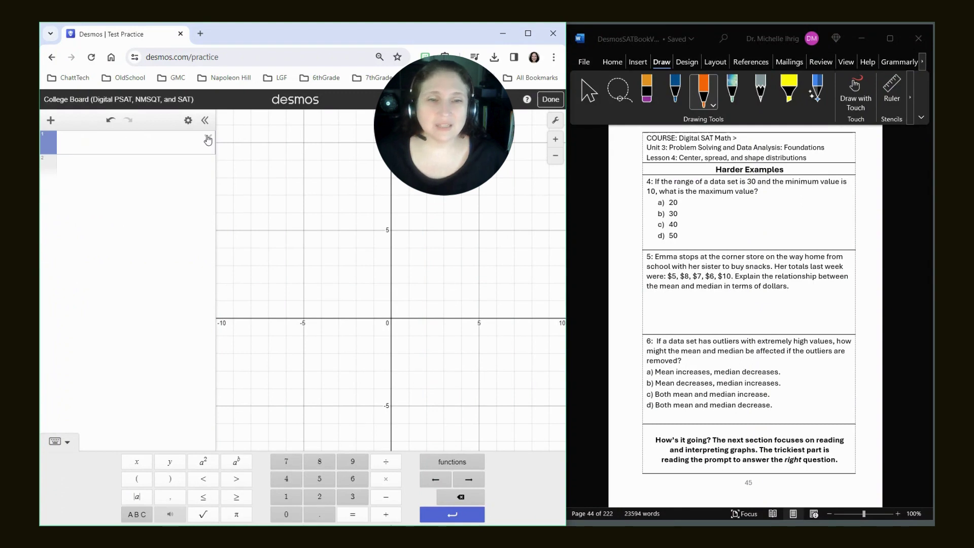
# - Handwrite 'Range = Max − Min', with a blank box − 10 = 30, beside question 4
pyautogui.click(713, 107)
pyautogui.click(775, 201)
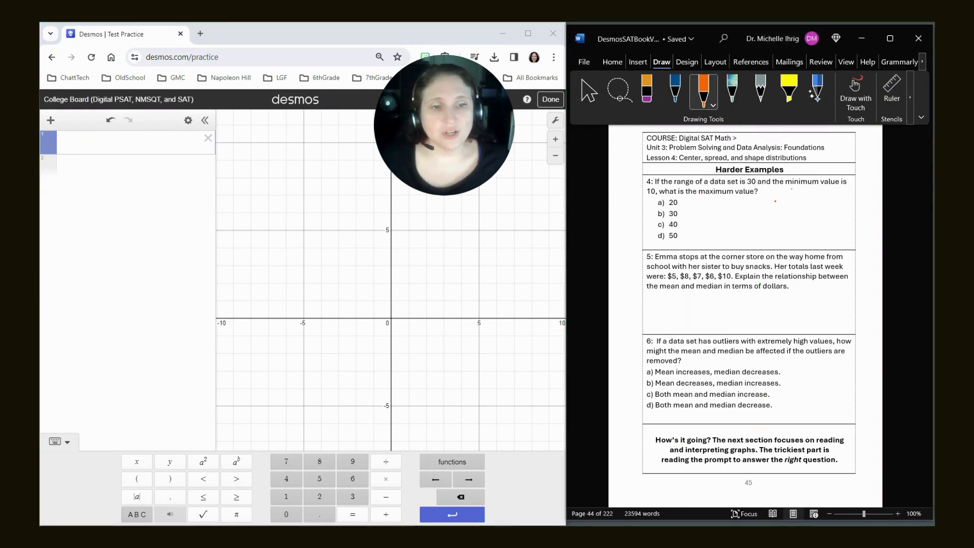
pyautogui.moveTo(728, 200)
pyautogui.mouseDown()
pyautogui.moveTo(731, 212)
pyautogui.moveTo(756, 207)
pyautogui.moveTo(736, 229)
pyautogui.moveTo(765, 221)
pyautogui.mouseUp()
pyautogui.moveTo(769, 224); pyautogui.dragTo(796, 213)
pyautogui.moveTo(786, 219)
pyautogui.mouseDown()
pyautogui.moveTo(797, 218)
pyautogui.moveTo(779, 246)
pyautogui.moveTo(788, 231)
pyautogui.moveTo(817, 237)
pyautogui.mouseUp()
pyautogui.moveTo(837, 217); pyautogui.dragTo(836, 218)
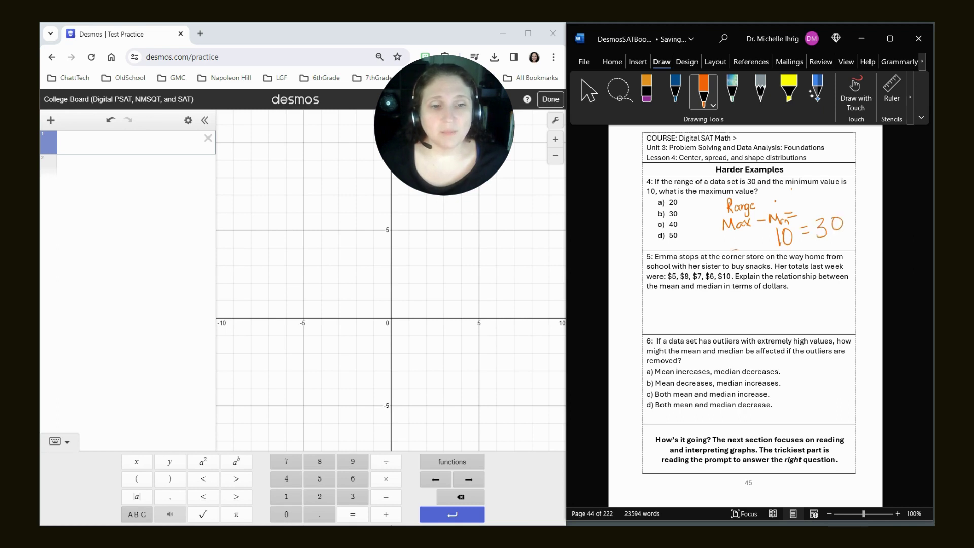
pyautogui.moveTo(729, 234)
pyautogui.mouseDown()
pyautogui.moveTo(734, 252)
pyautogui.moveTo(772, 234)
pyautogui.mouseUp()
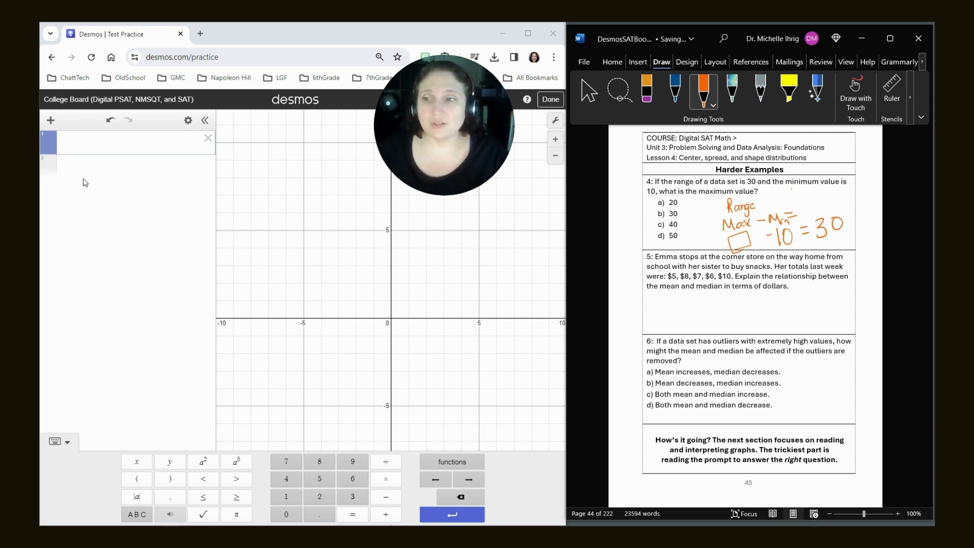
# - Evaluate 20−10, 30−10 and 40−10 in Desmos, then ink an arrow marking choice c) 40
pyautogui.click(80, 145)
pyautogui.write('20 - 1')
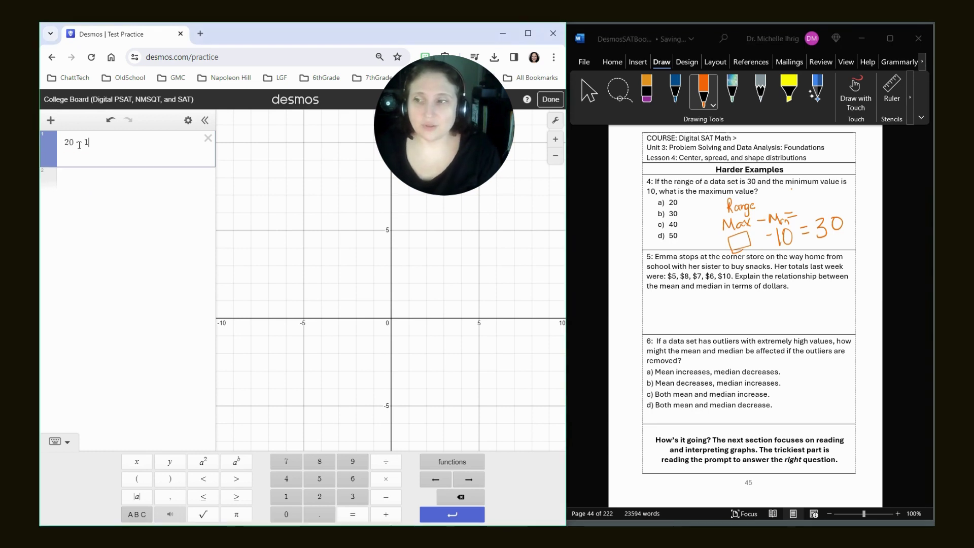
pyautogui.write('0')
pyautogui.press('Return')
pyautogui.write('30')
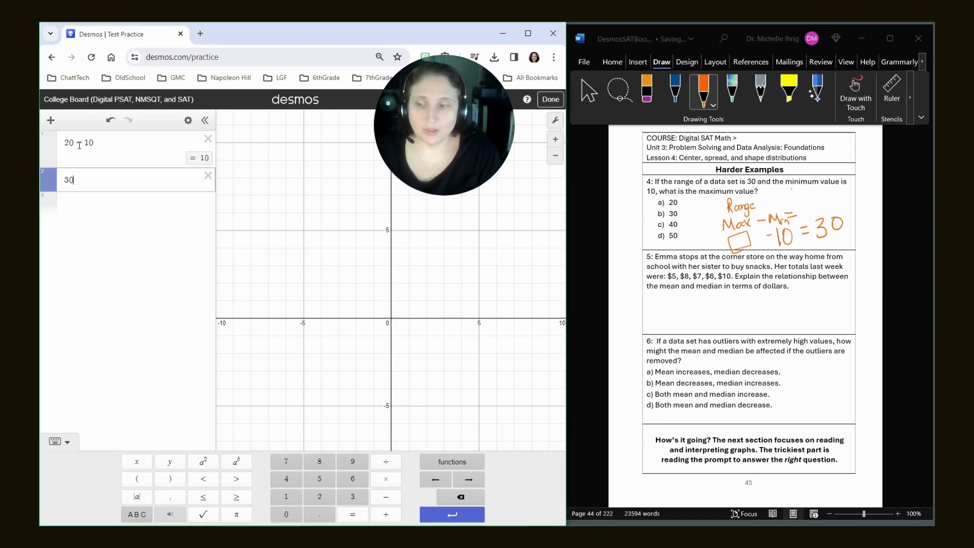
pyautogui.write('-10')
pyautogui.press('Return')
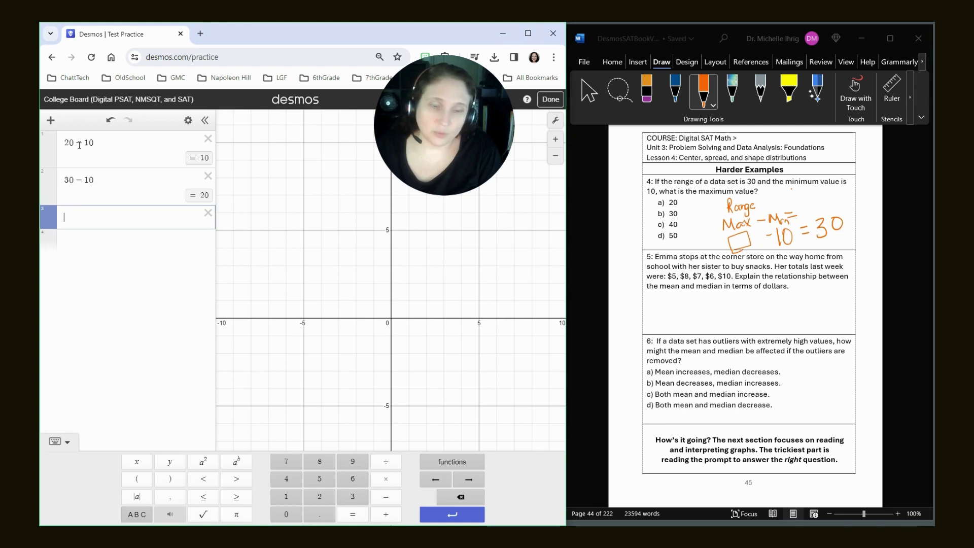
pyautogui.write('40-10')
pyautogui.press('Return')
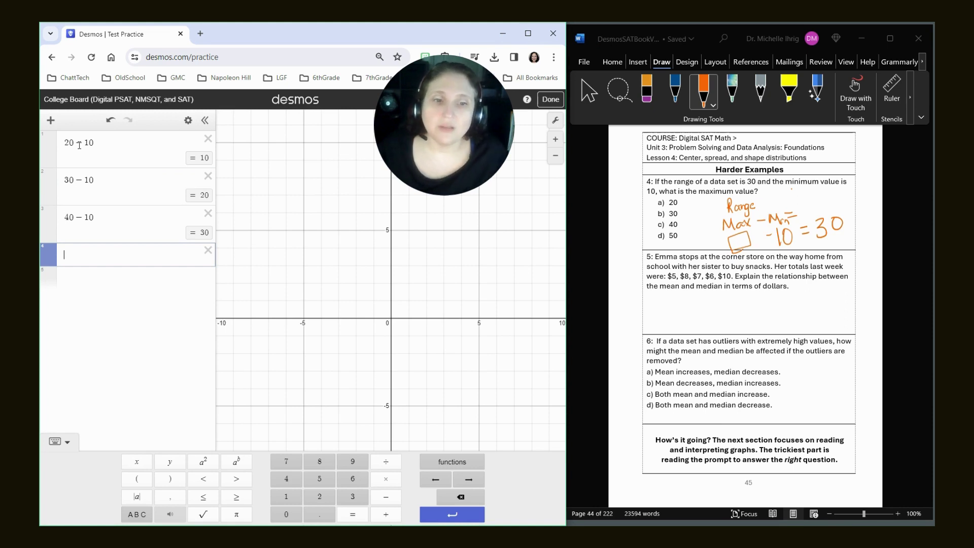
pyautogui.moveTo(637, 223); pyautogui.dragTo(651, 229)
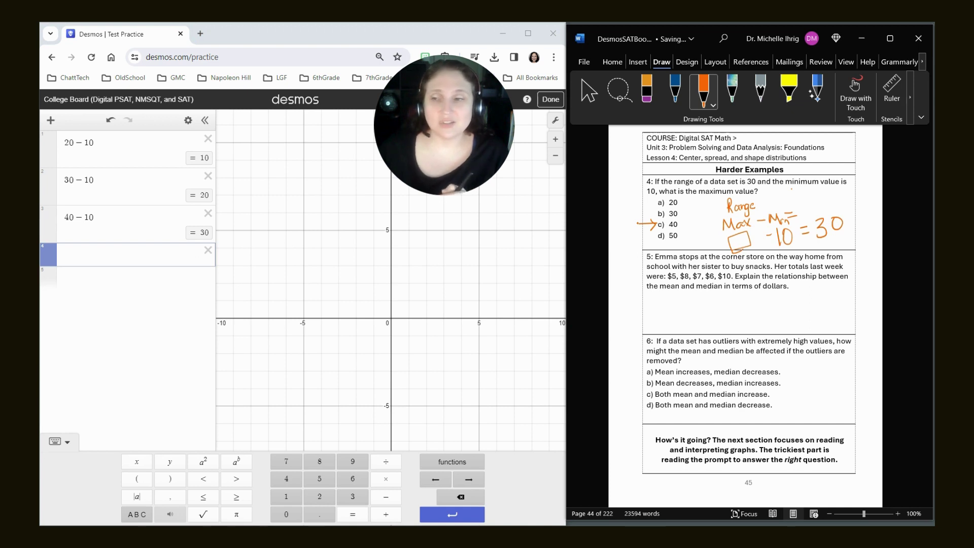
# - Delete all expressions to clear the Desmos calculator
pyautogui.click(260, 178)
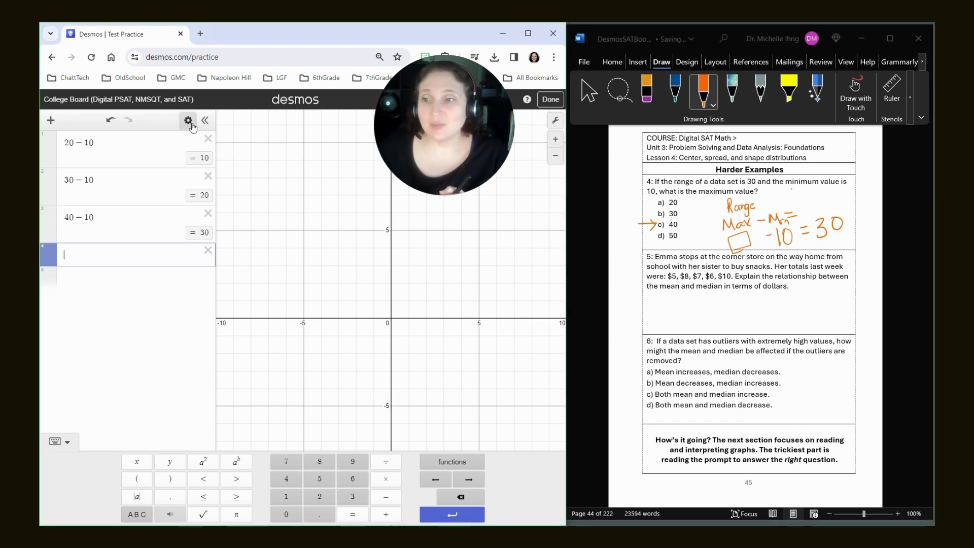
pyautogui.click(191, 124)
pyautogui.click(55, 119)
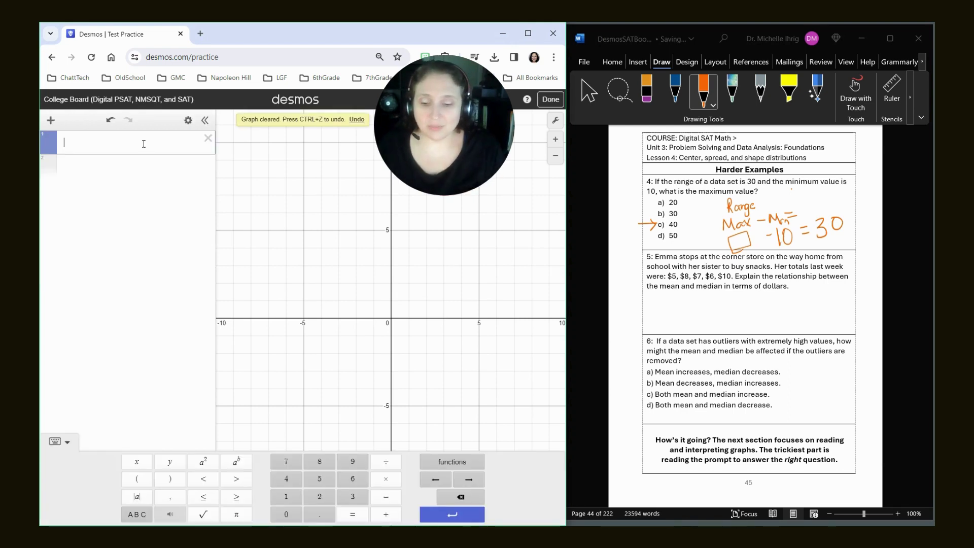
# - Enter the list E=[5,8,7,6,10] in the first expression line
pyautogui.write('E=[')
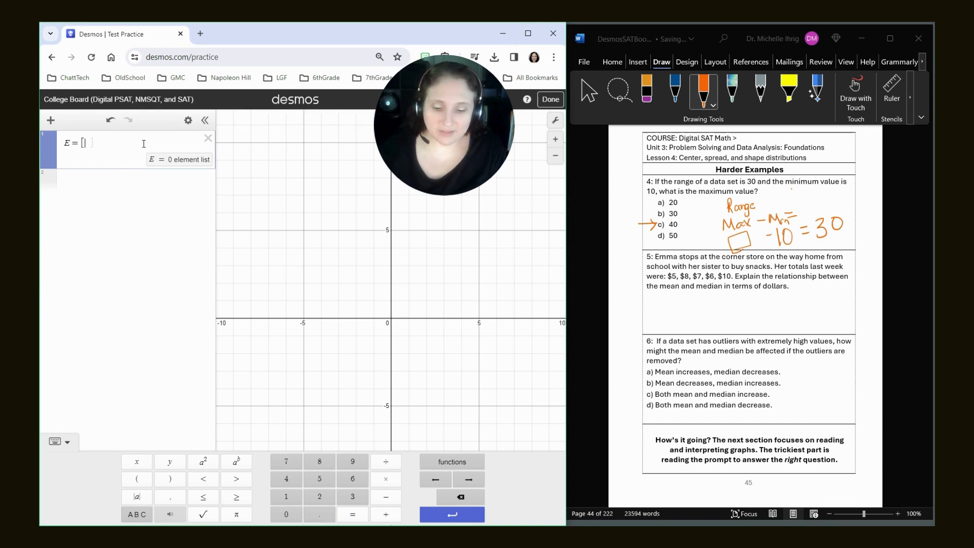
pyautogui.write('5,6')
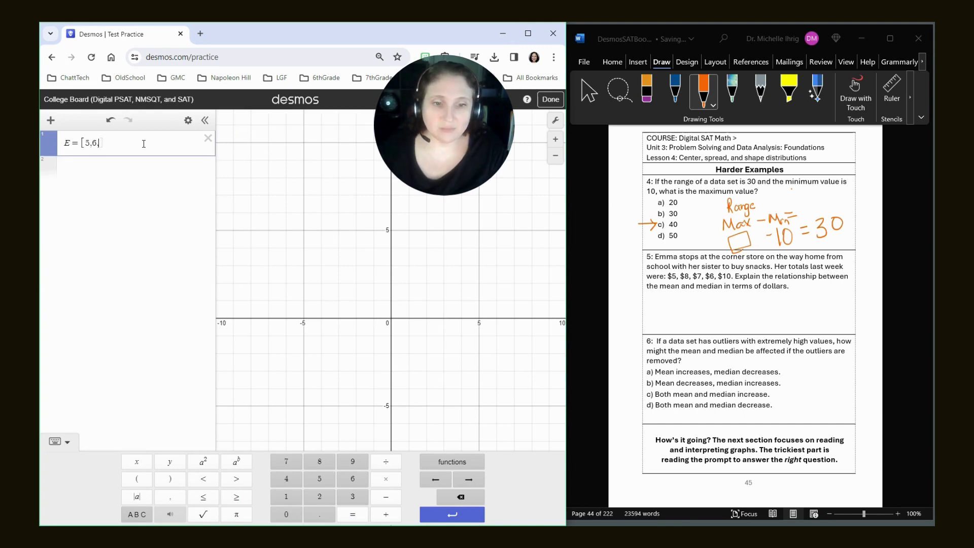
pyautogui.press('BackSpace')
pyautogui.press('BackSpace')
pyautogui.write(',8')
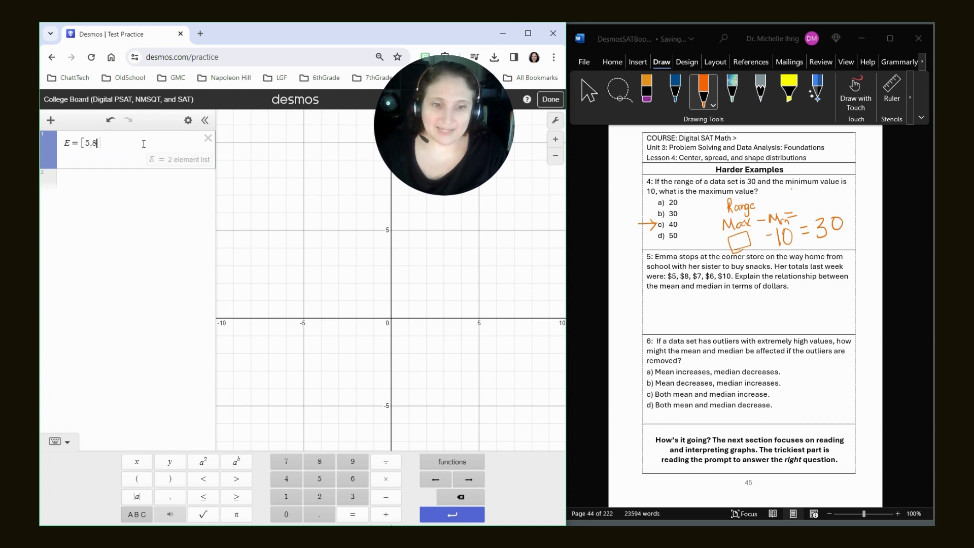
pyautogui.write(',7,')
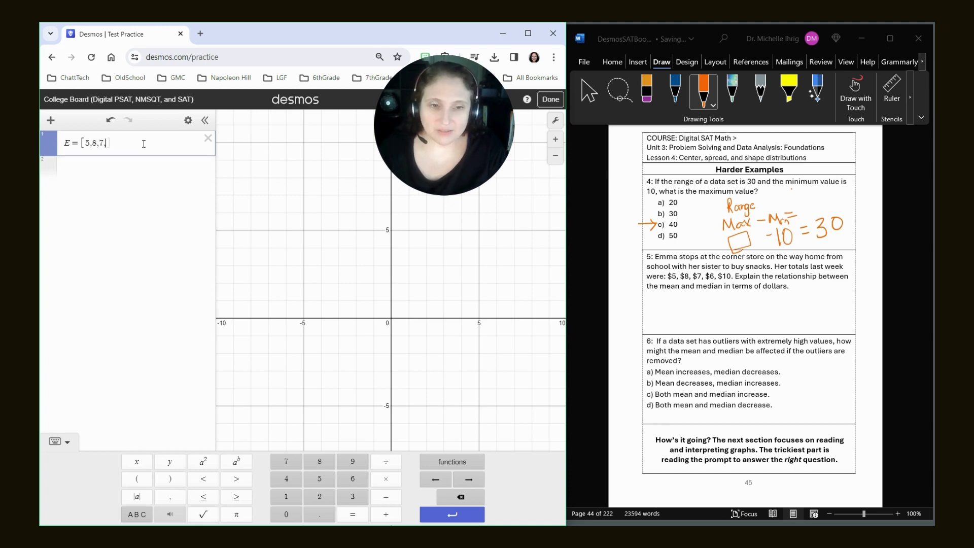
pyautogui.write('6,10]')
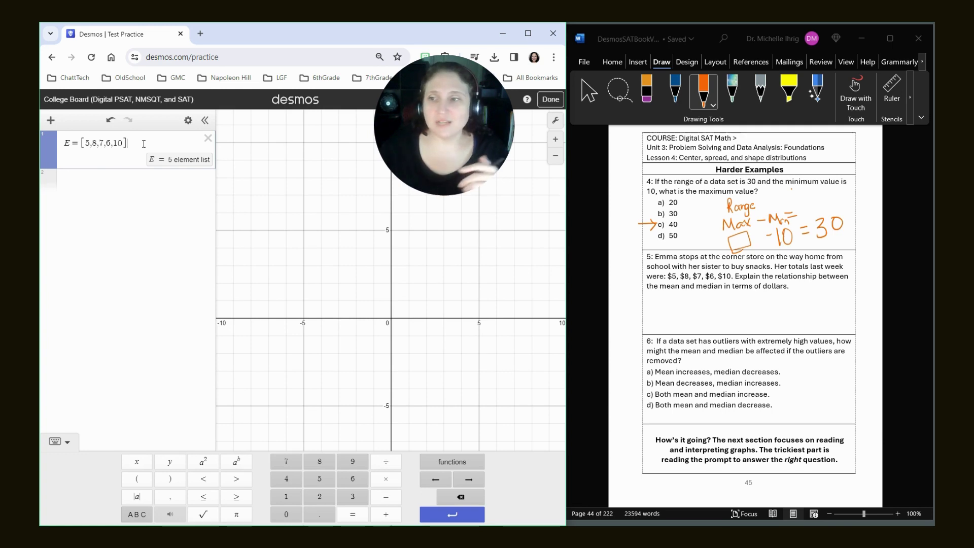
# - Add mean(E) = 7.2 and median(E) = 7 rows, then browse the Statistics functions list
pyautogui.click(133, 180)
pyautogui.write('m')
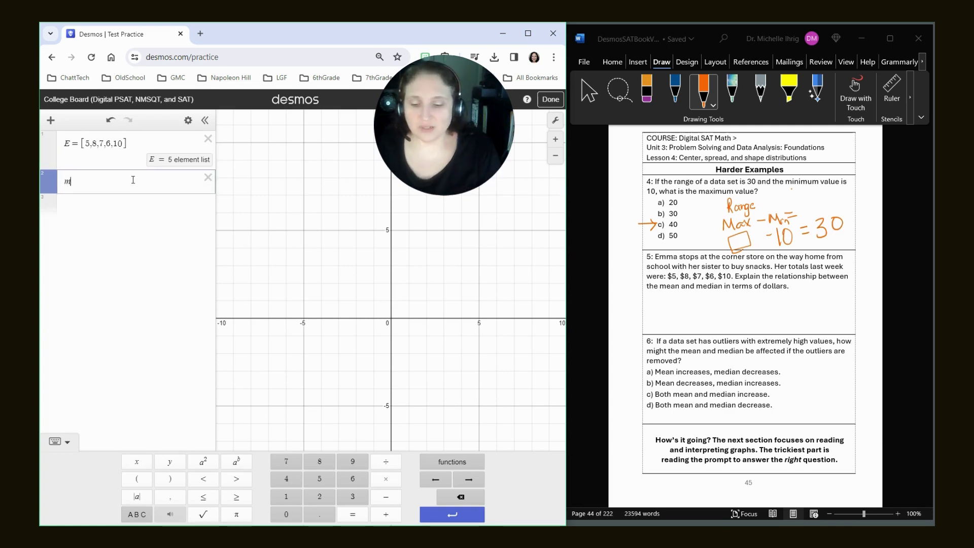
pyautogui.write('ean n')
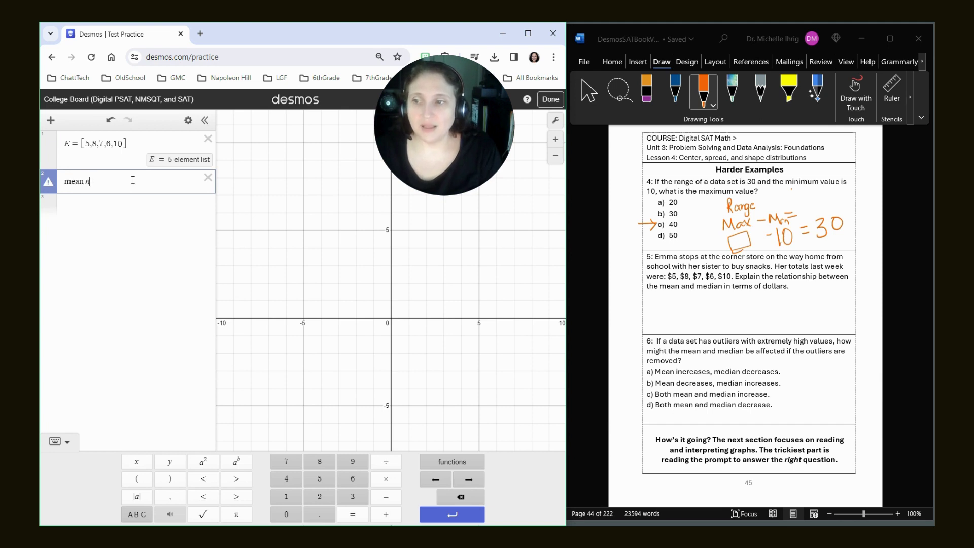
pyautogui.press('BackSpace')
pyautogui.write('(')
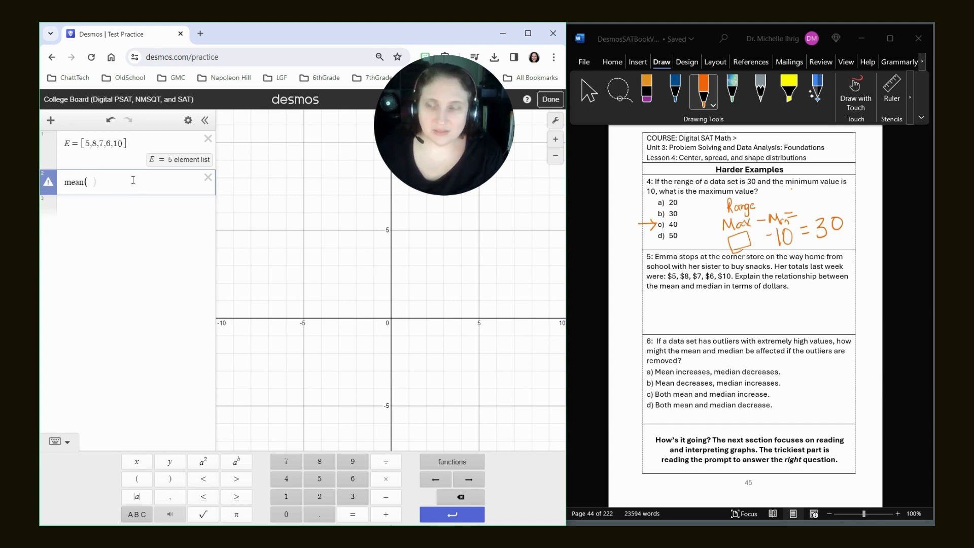
pyautogui.write('E')
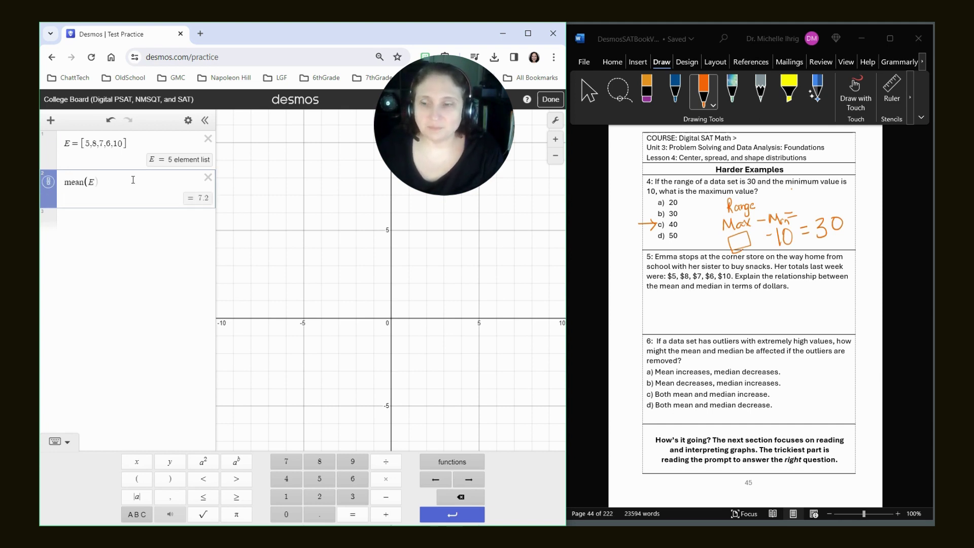
pyautogui.press('Return')
pyautogui.write('med')
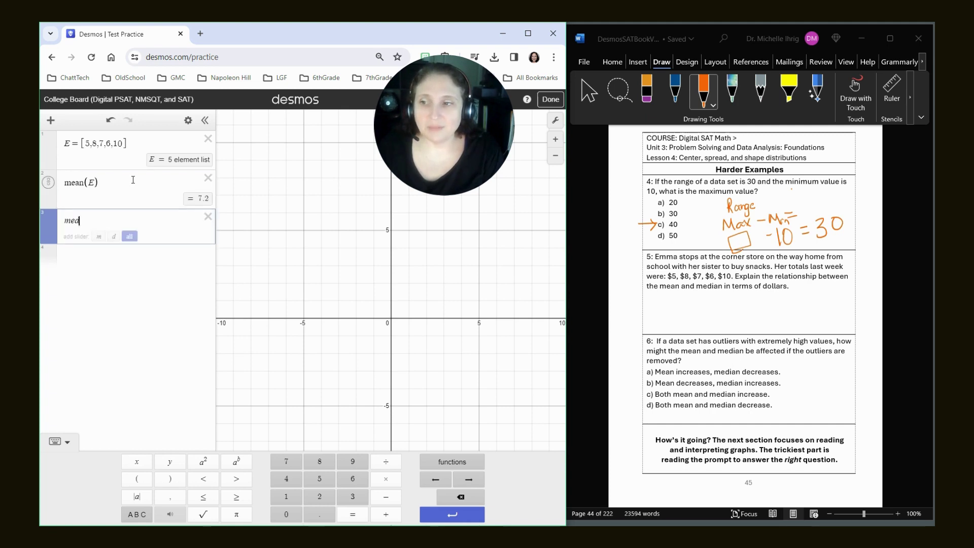
pyautogui.write('ian(E')
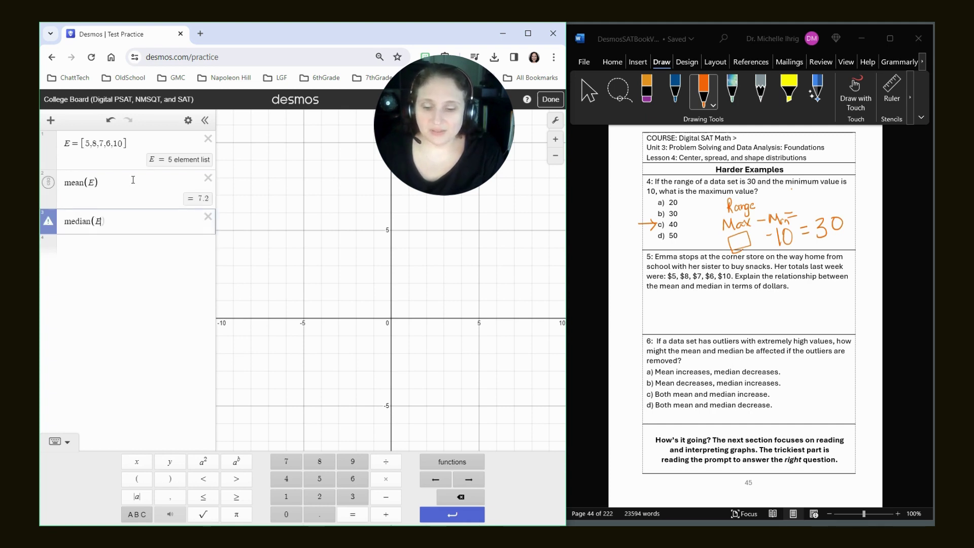
pyautogui.write(')')
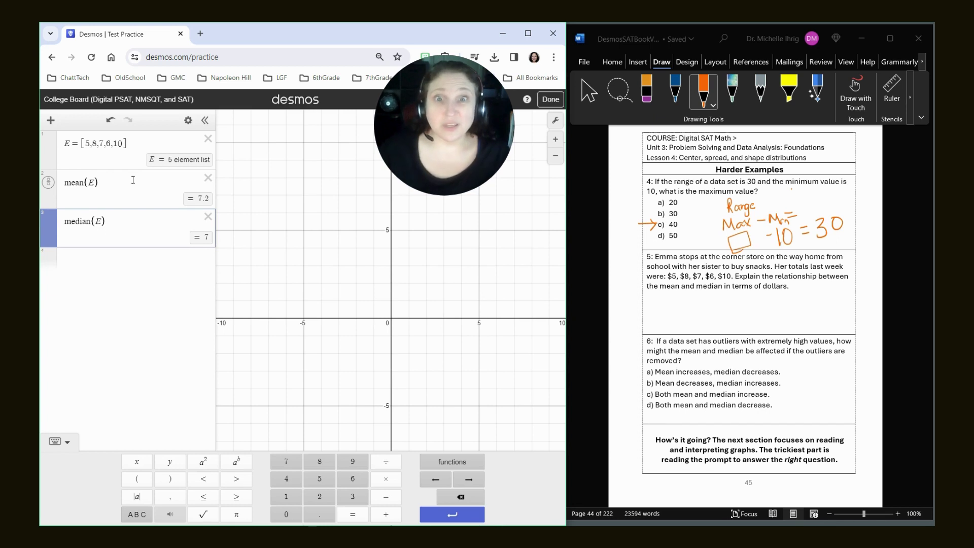
pyautogui.click(468, 462)
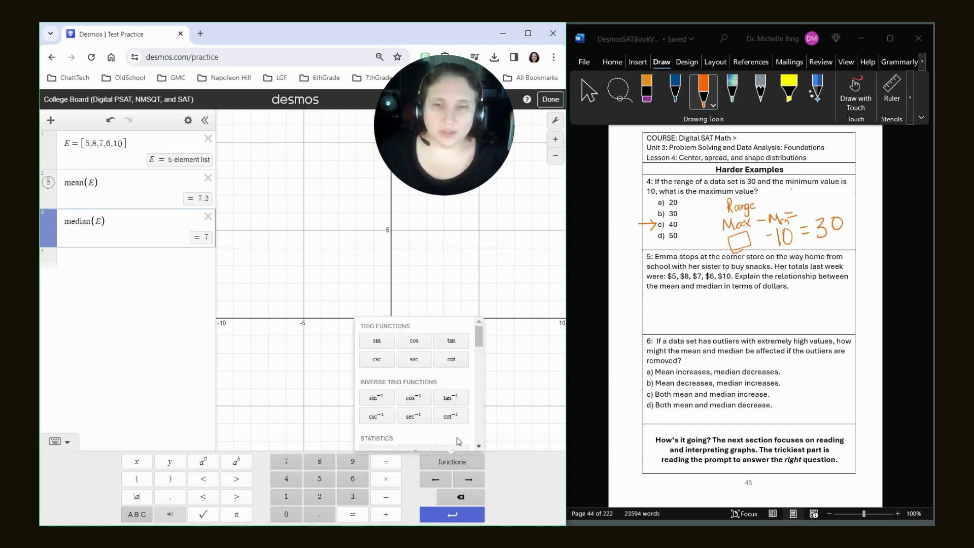
pyautogui.scroll(-2, 422, 408)
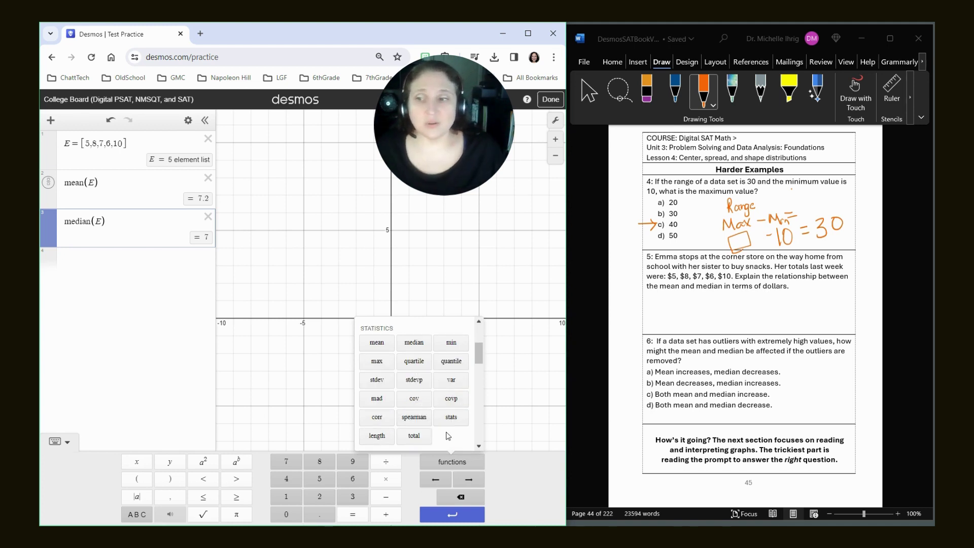
# - In blue ink, write 'Mean is $7.20, median $7.00' below question 5
pyautogui.click(677, 95)
pyautogui.moveTo(650, 304); pyautogui.dragTo(659, 304)
pyautogui.moveTo(661, 300); pyautogui.dragTo(665, 303)
pyautogui.moveTo(671, 297); pyautogui.dragTo(674, 303)
pyautogui.moveTo(675, 300); pyautogui.dragTo(681, 304)
pyautogui.moveTo(692, 295); pyautogui.dragTo(695, 304)
pyautogui.click(724, 301)
pyautogui.moveTo(710, 293); pyautogui.dragTo(738, 302)
pyautogui.moveTo(743, 301); pyautogui.dragTo(762, 304)
pyautogui.moveTo(769, 296); pyautogui.dragTo(771, 302)
pyautogui.moveTo(772, 299); pyautogui.dragTo(777, 293)
pyautogui.moveTo(779, 302); pyautogui.dragTo(795, 302)
pyautogui.moveTo(795, 301); pyautogui.dragTo(800, 300)
pyautogui.moveTo(710, 292); pyautogui.dragTo(704, 298)
pyautogui.moveTo(707, 288)
pyautogui.mouseDown()
pyautogui.moveTo(707, 300)
pyautogui.moveTo(742, 300)
pyautogui.mouseUp()
pyautogui.moveTo(804, 292); pyautogui.dragTo(823, 300)
pyautogui.moveTo(828, 299); pyautogui.dragTo(829, 300)
pyautogui.moveTo(832, 289)
pyautogui.mouseDown()
pyautogui.moveTo(832, 299)
pyautogui.moveTo(832, 291)
pyautogui.mouseUp()
pyautogui.moveTo(844, 288); pyautogui.dragTo(843, 289)
# - Write a second line: 'So the mean is $0.20 more than the median.'
pyautogui.moveTo(648, 315); pyautogui.dragTo(647, 320)
pyautogui.moveTo(657, 314); pyautogui.dragTo(657, 315)
pyautogui.moveTo(669, 310); pyautogui.dragTo(672, 314)
pyautogui.moveTo(674, 310); pyautogui.dragTo(703, 317)
pyautogui.moveTo(705, 315); pyautogui.dragTo(725, 317)
pyautogui.moveTo(729, 309); pyautogui.dragTo(731, 315)
pyautogui.moveTo(763, 307); pyautogui.dragTo(759, 315)
pyautogui.click(778, 314)
pyautogui.moveTo(770, 307); pyautogui.dragTo(788, 315)
pyautogui.moveTo(792, 306); pyautogui.dragTo(814, 315)
pyautogui.click(801, 311)
pyautogui.moveTo(807, 310); pyautogui.dragTo(857, 308)
pyautogui.moveTo(730, 328); pyautogui.dragTo(779, 322)
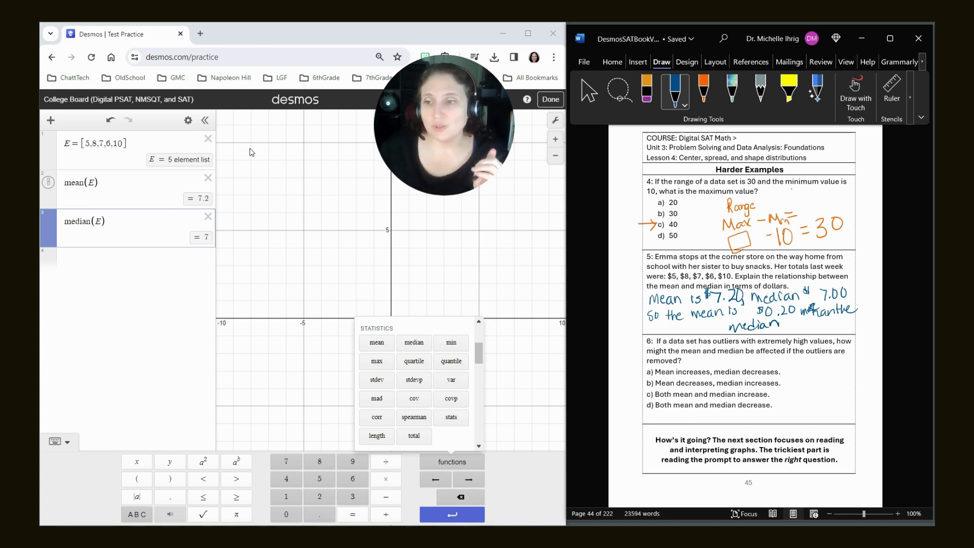
# - Delete the mean(E) and median(E) rows and append 12, 15, 5, 8, 4 to list E
pyautogui.click(208, 217)
pyautogui.click(208, 178)
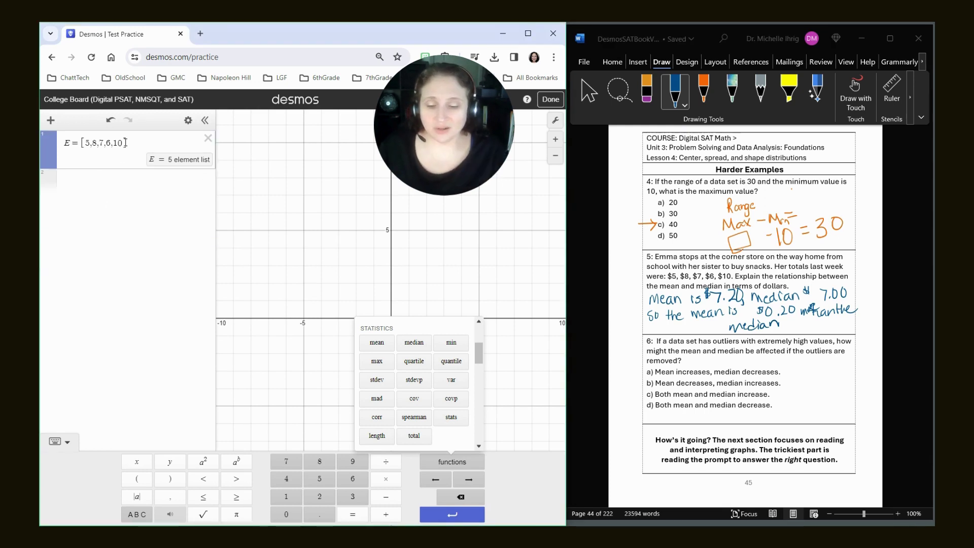
pyautogui.click(126, 142)
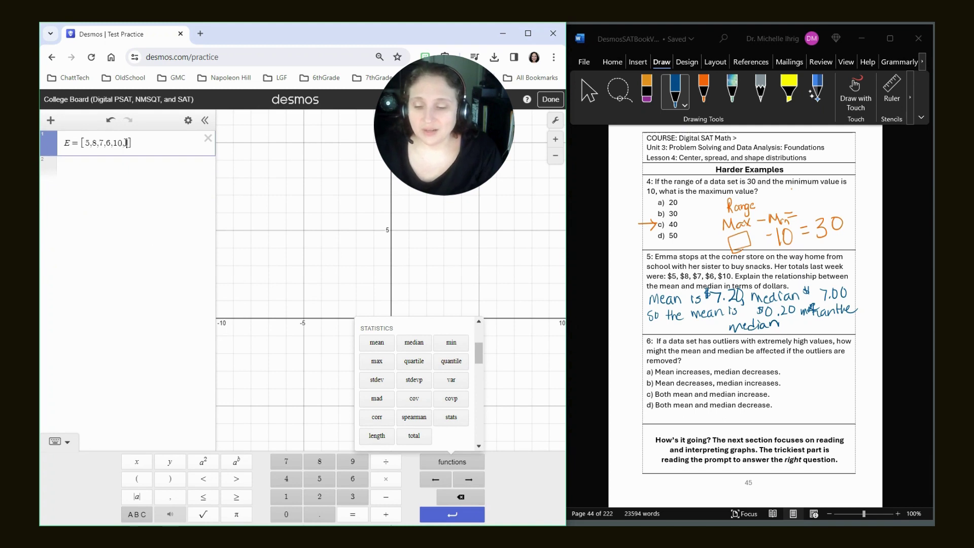
pyautogui.write(',12, 14')
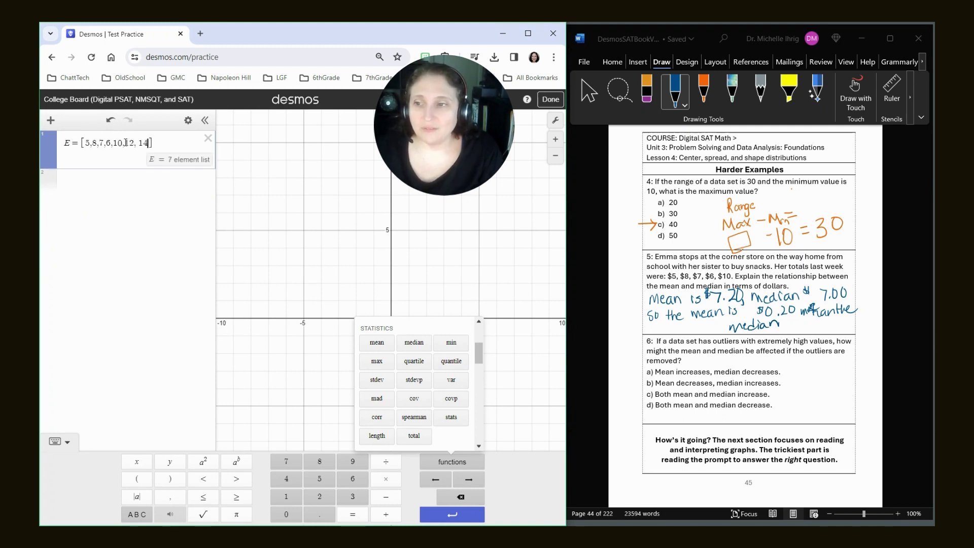
pyautogui.press('BackSpace')
pyautogui.write('5,')
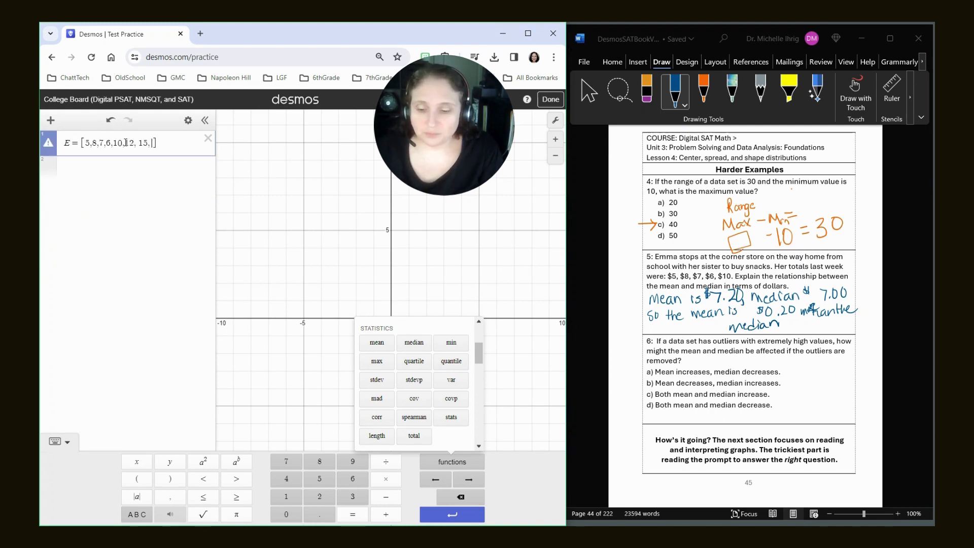
pyautogui.write(' 5, 8')
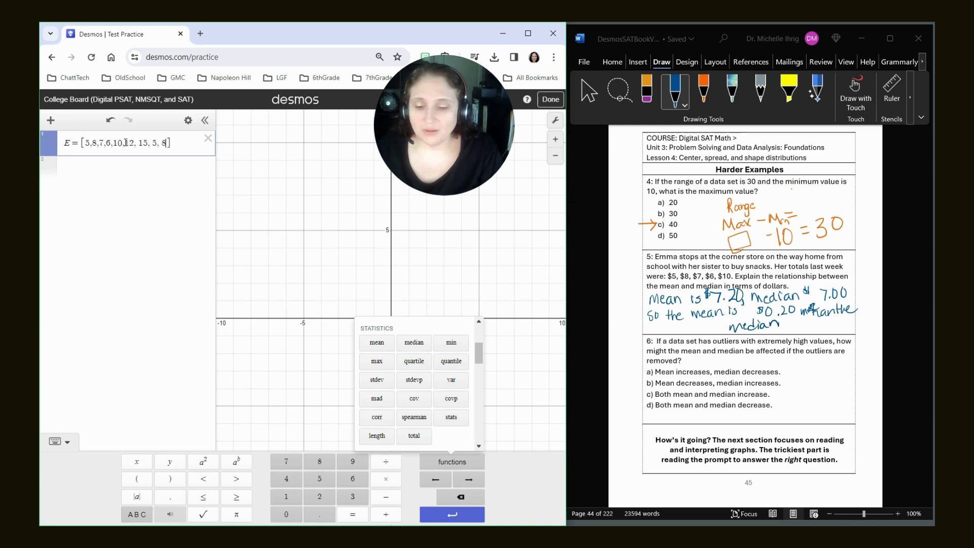
pyautogui.write(', 4,')
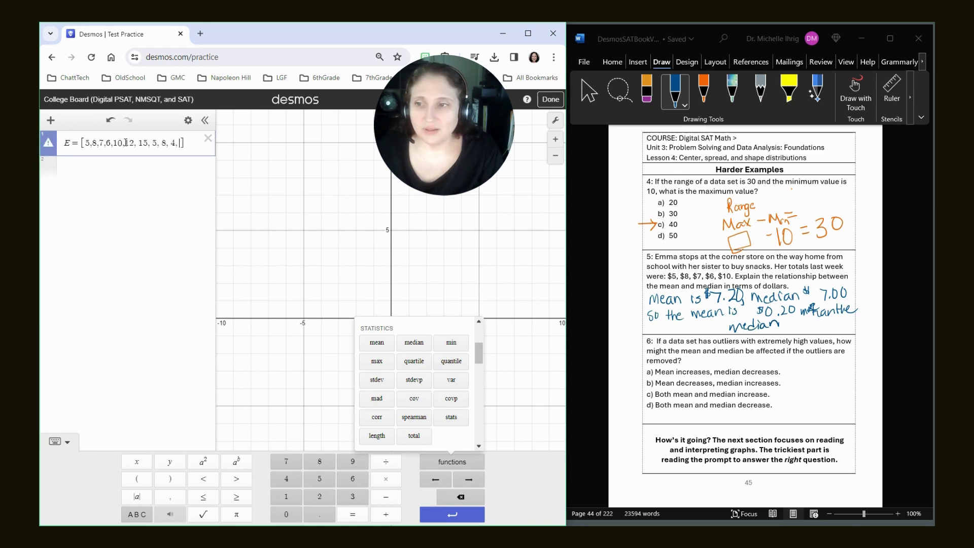
pyautogui.press('BackSpace')
pyautogui.write('3')
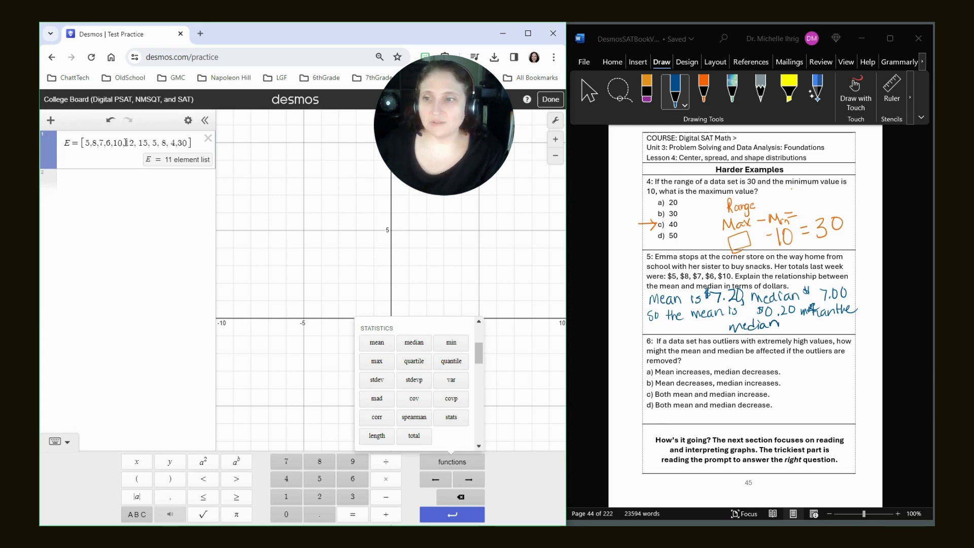
pyautogui.press('BackSpace')
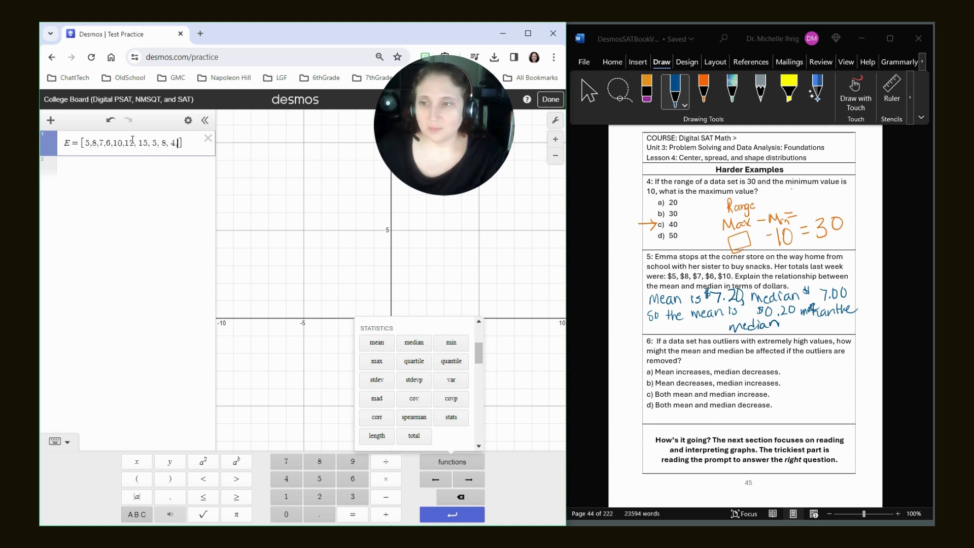
# - Append 7 to list E and add mean(E) ≈ 7.909 and median(E) = 7 rows
pyautogui.write('7')
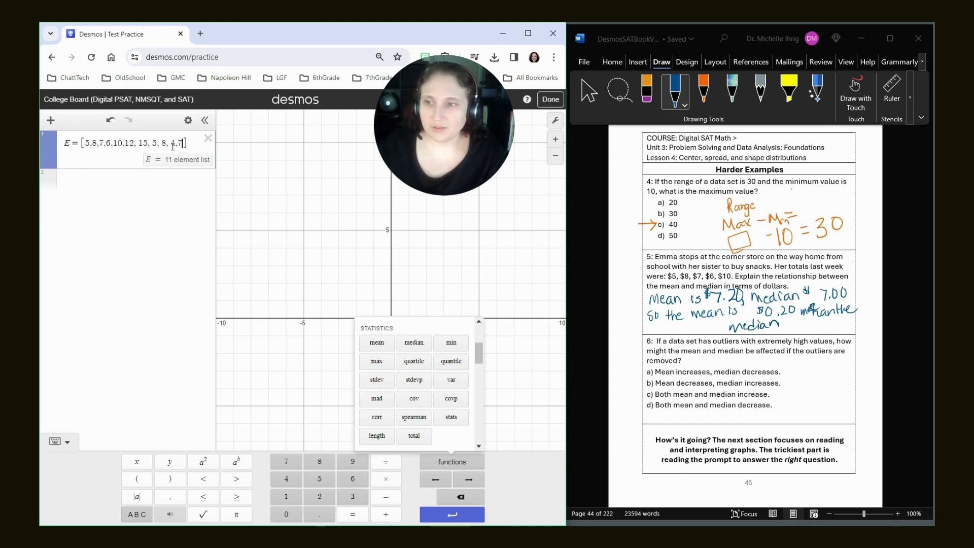
pyautogui.click(125, 184)
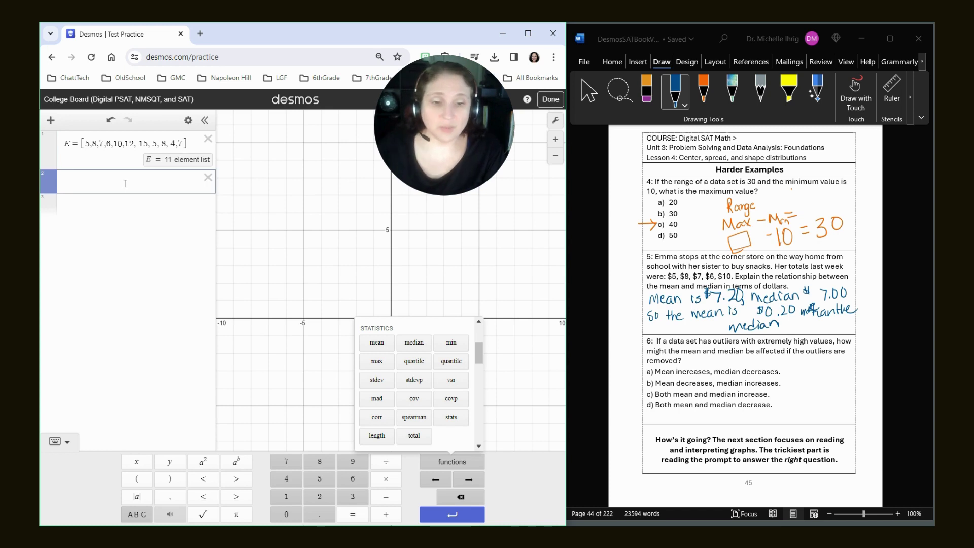
pyautogui.write('me')
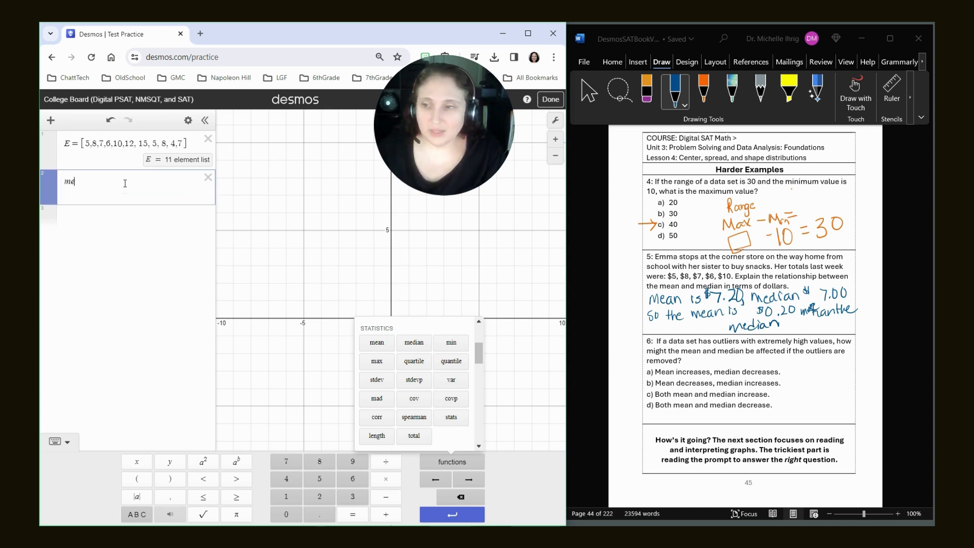
pyautogui.write('an(@')
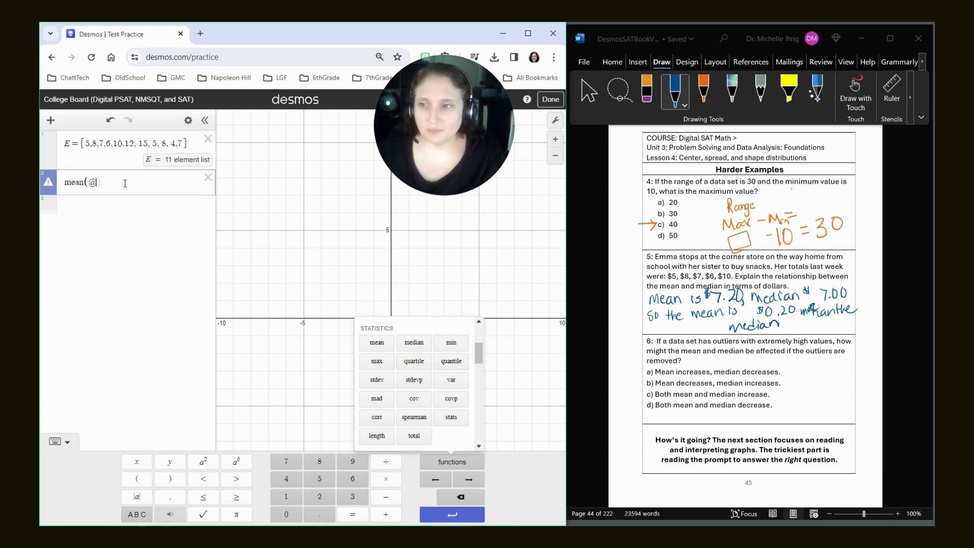
pyautogui.press('BackSpace')
pyautogui.write('e')
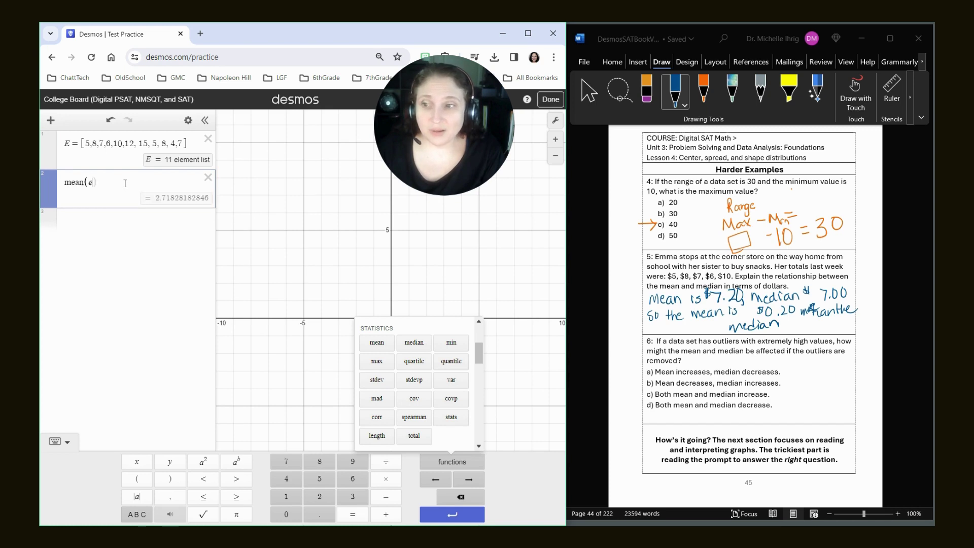
pyautogui.press('BackSpace')
pyautogui.write('E')
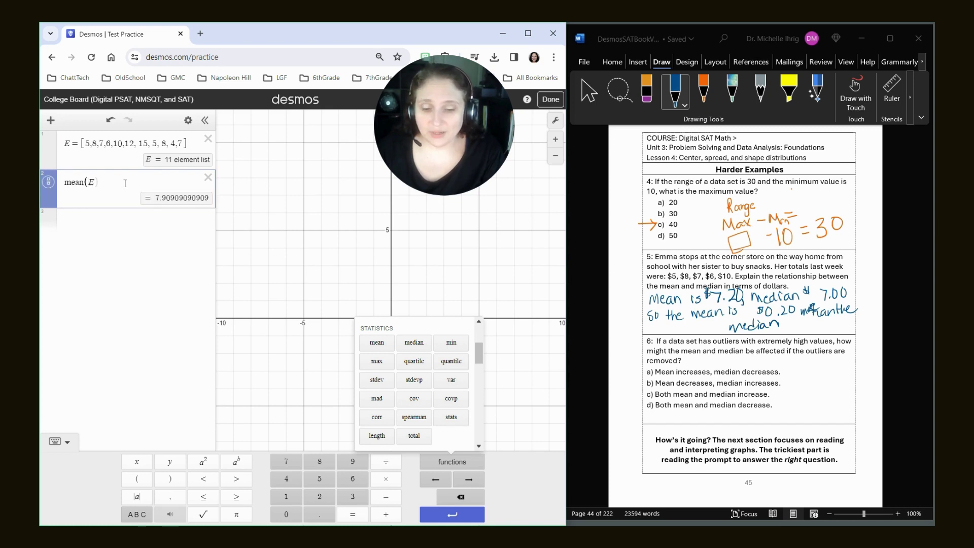
pyautogui.press('Return')
pyautogui.write('med')
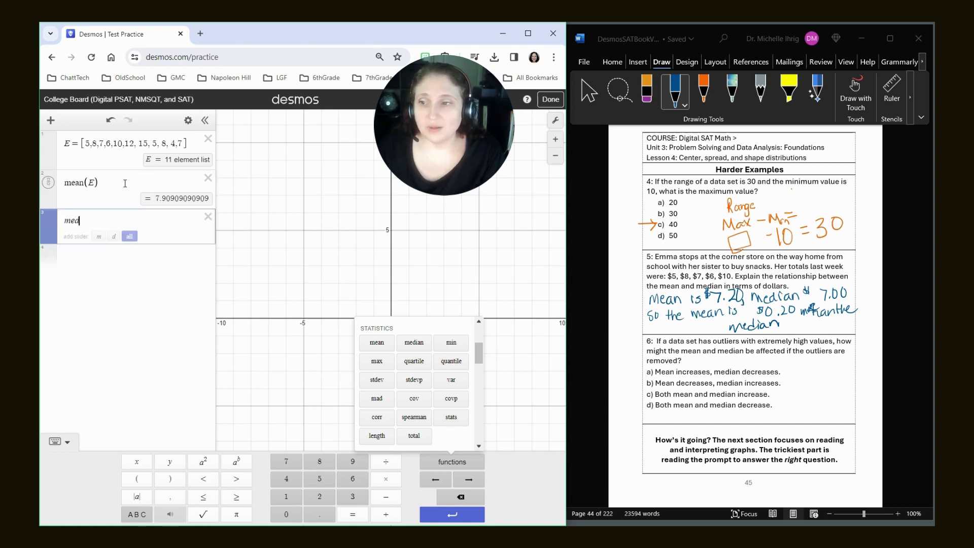
pyautogui.write('ian(')
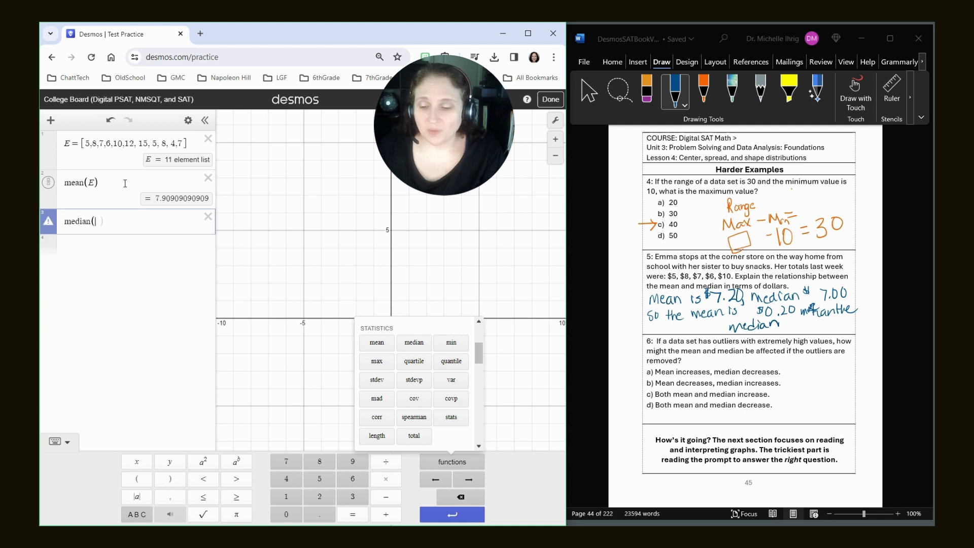
pyautogui.write('E)')
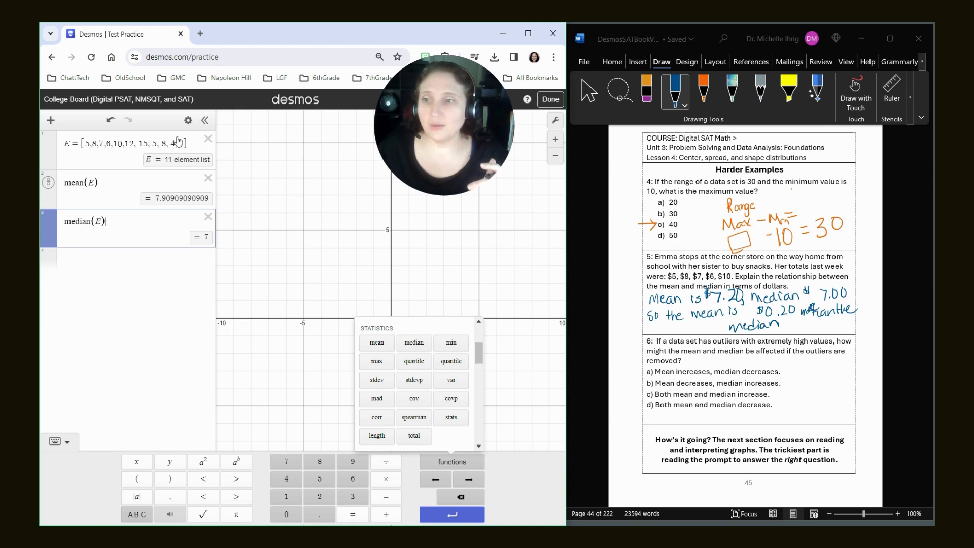
pyautogui.doubleClick(137, 145)
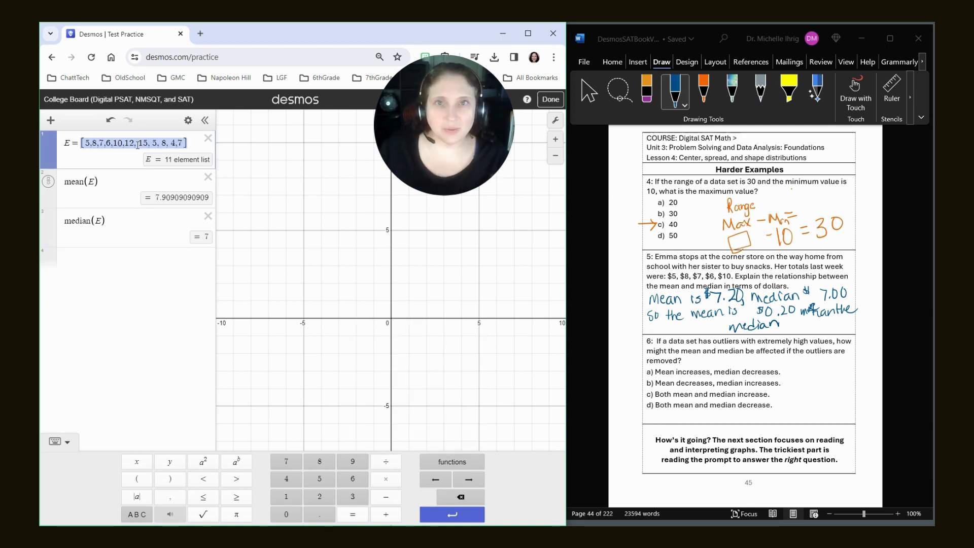
# - Create list o from a pasted copy of E's values plus an outlier of 100
pyautogui.click(133, 260)
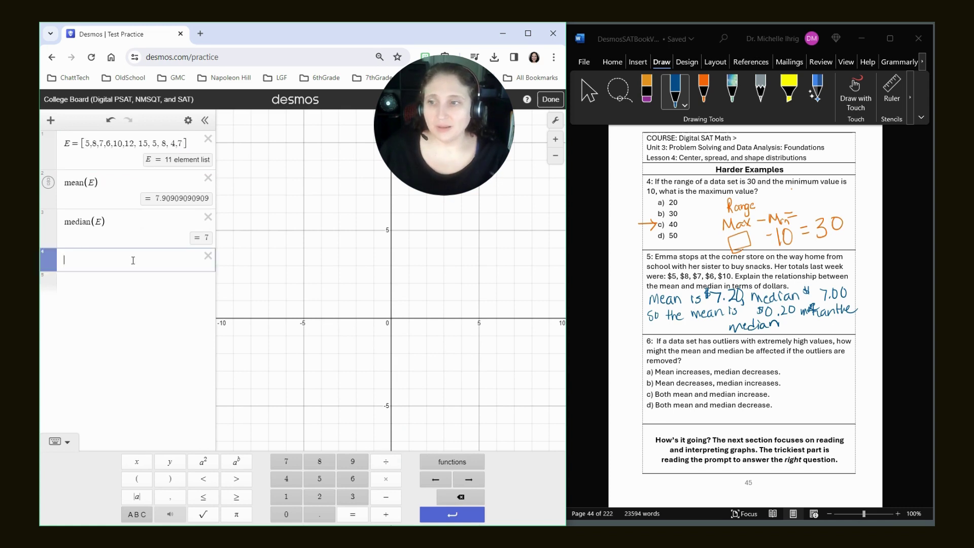
pyautogui.write('o')
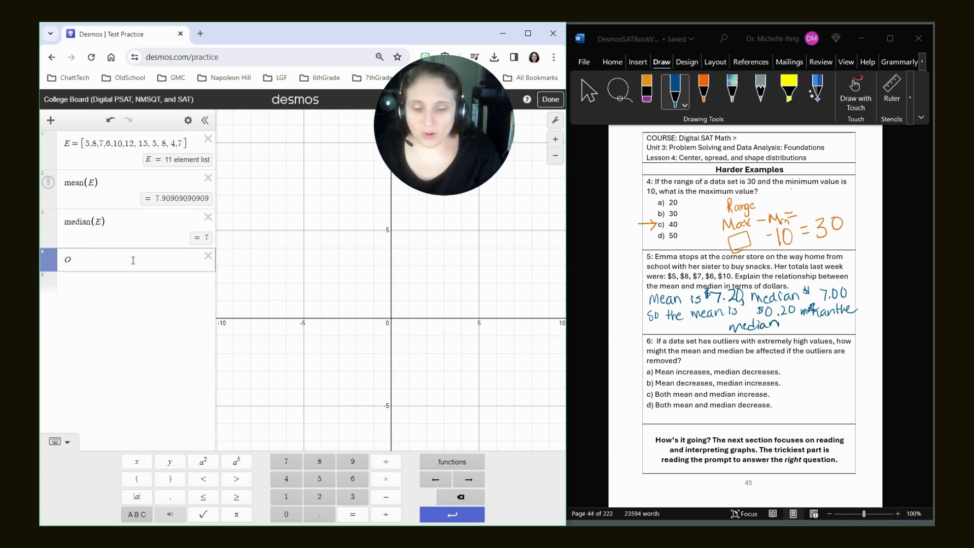
pyautogui.press('BackSpace')
pyautogui.write('o ')
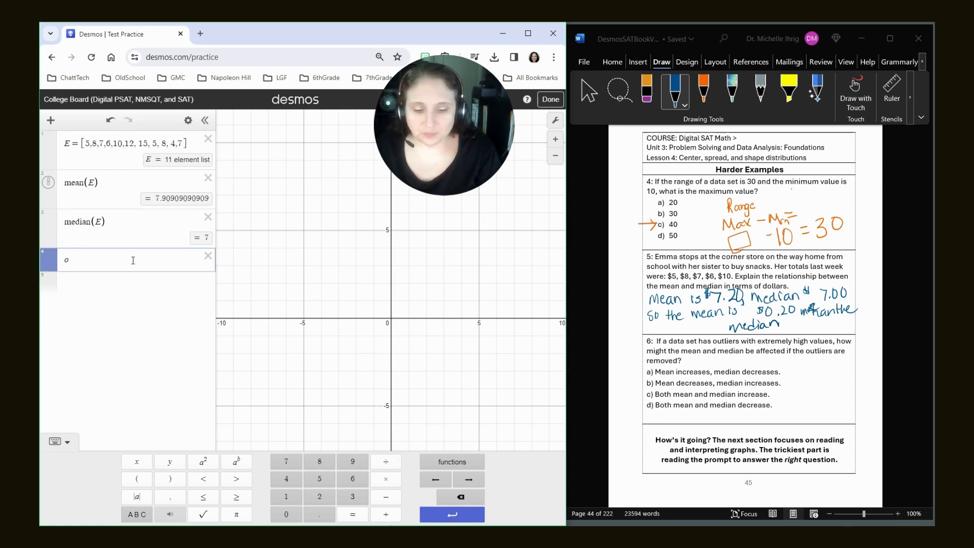
pyautogui.write('= [')
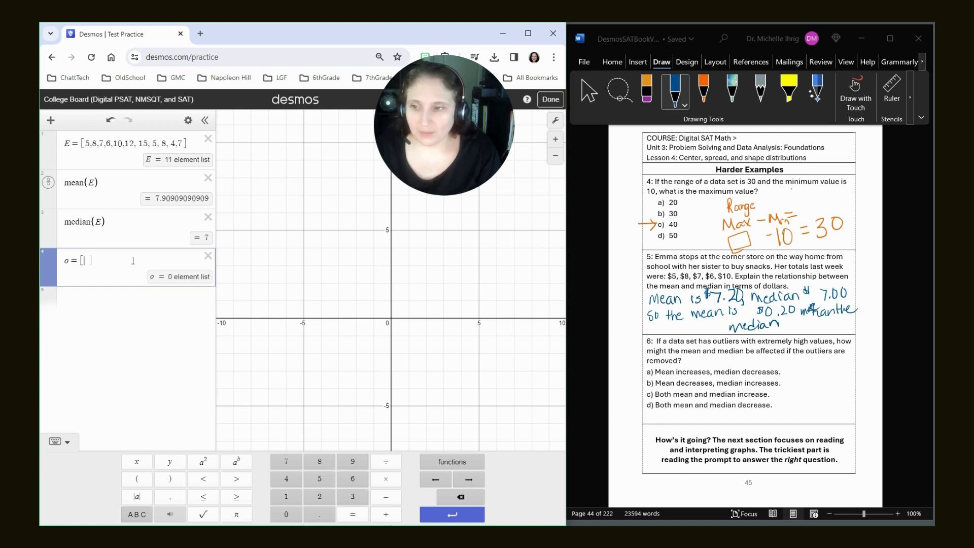
pyautogui.write('[5,8,7,6,10,12, 15, 5, 8, 4,7]')
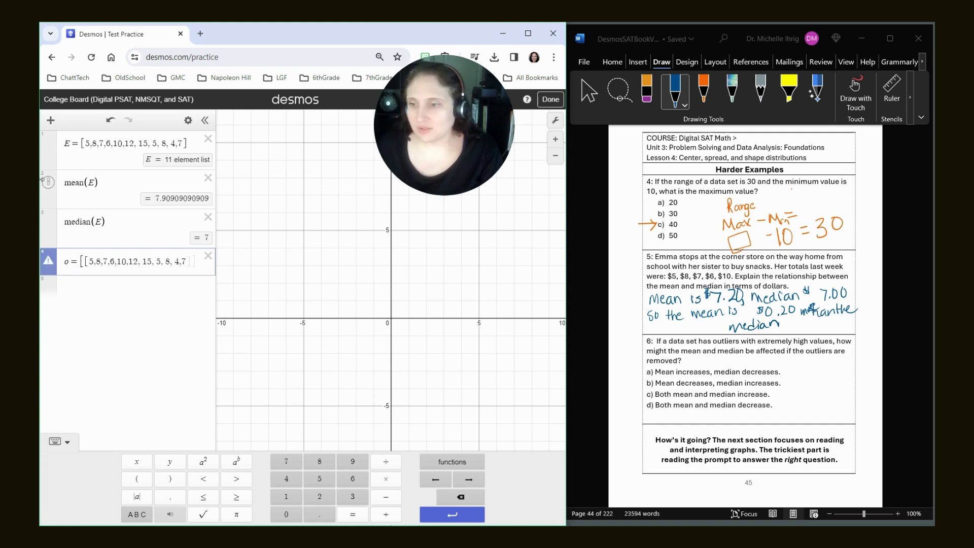
pyautogui.click(89, 263)
pyautogui.press('BackSpace')
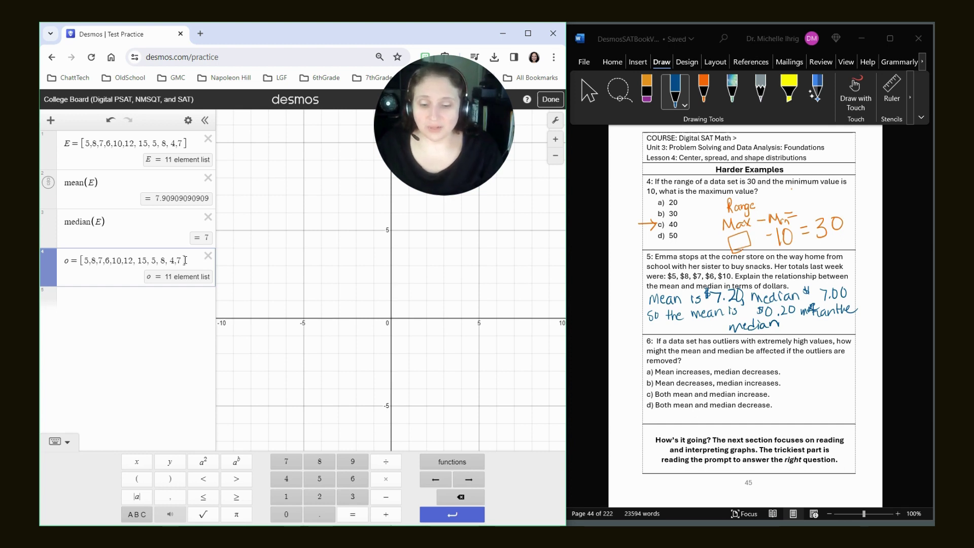
pyautogui.write(', 10')
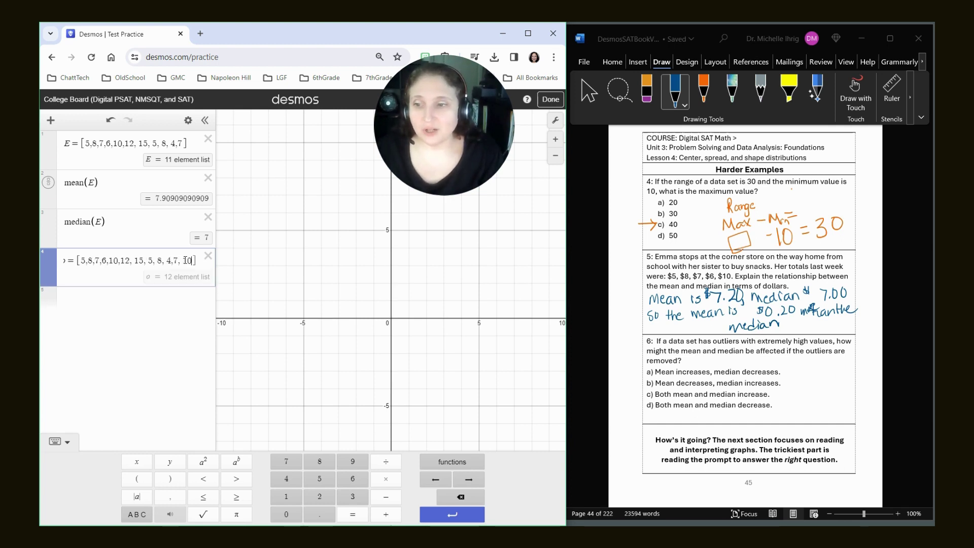
pyautogui.write('0')
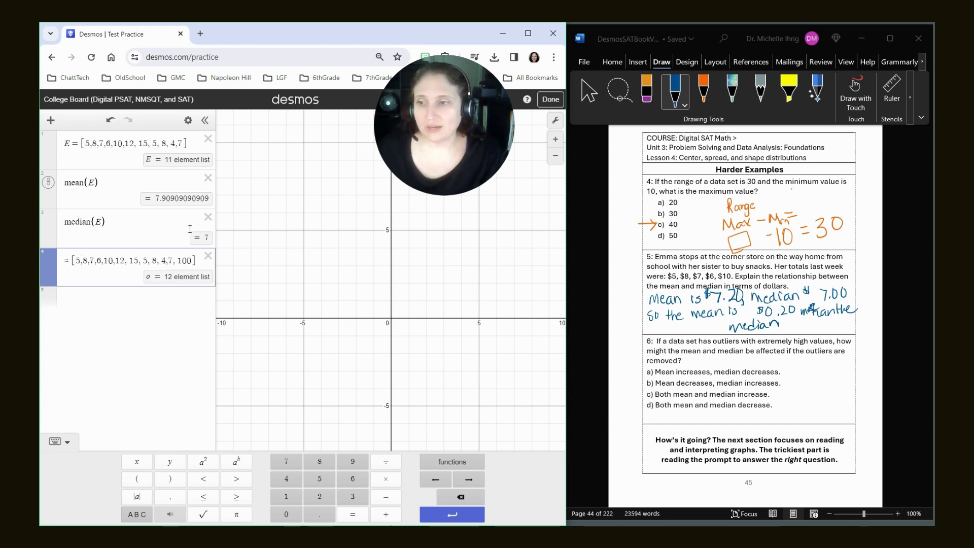
# - Add rows mean(o) = 15.5833 and median(o) = 7.5 for the list with the outlier
pyautogui.click(133, 303)
pyautogui.write('mean')
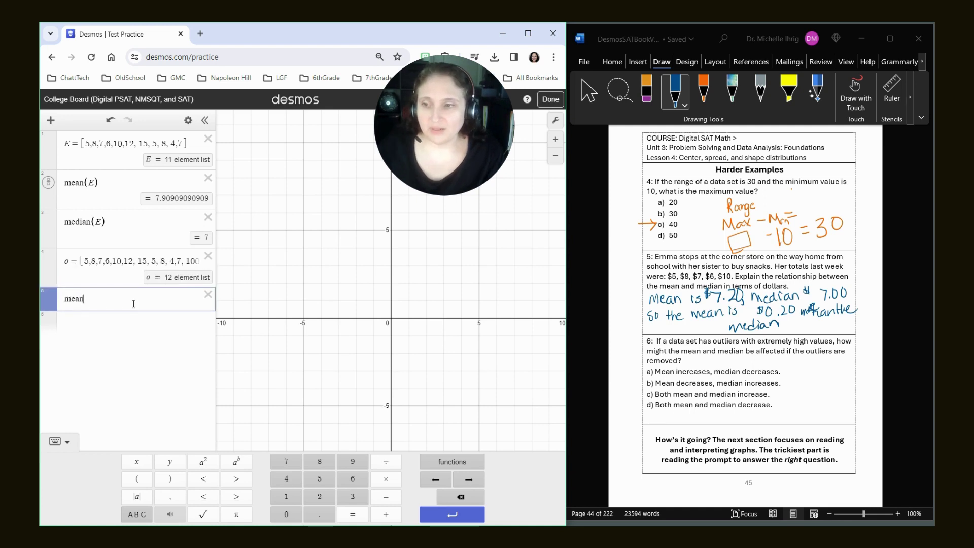
pyautogui.write('(')
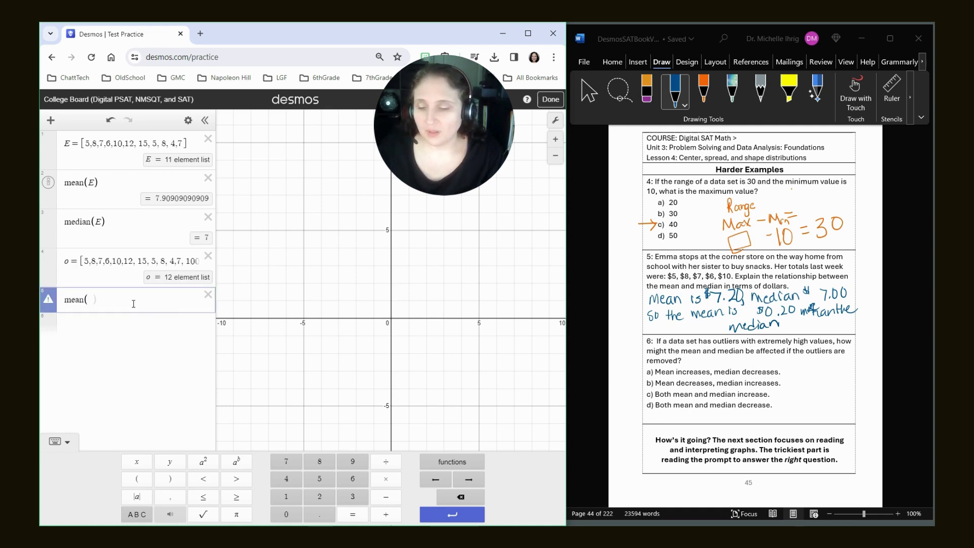
pyautogui.write('E')
pyautogui.press('Return')
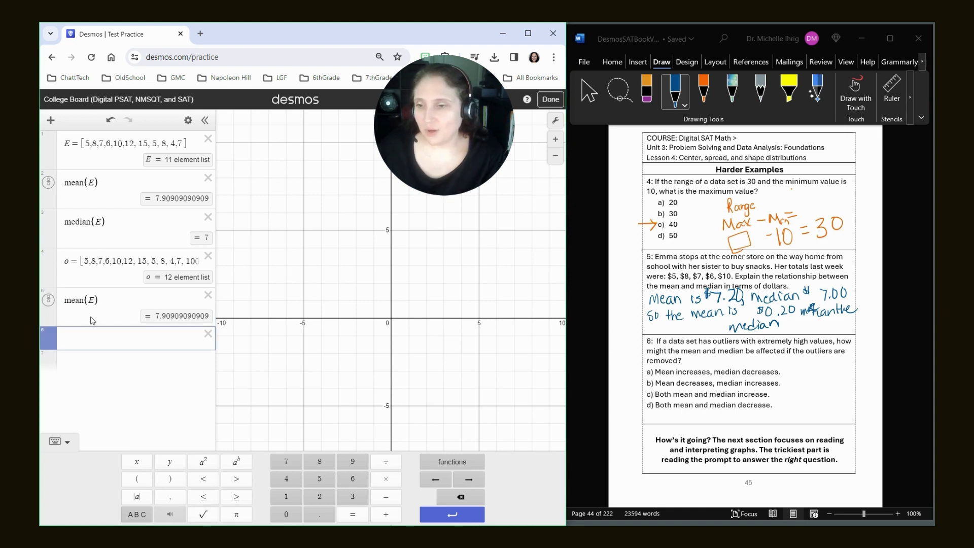
pyautogui.click(92, 301)
pyautogui.press('BackSpace')
pyautogui.write('o')
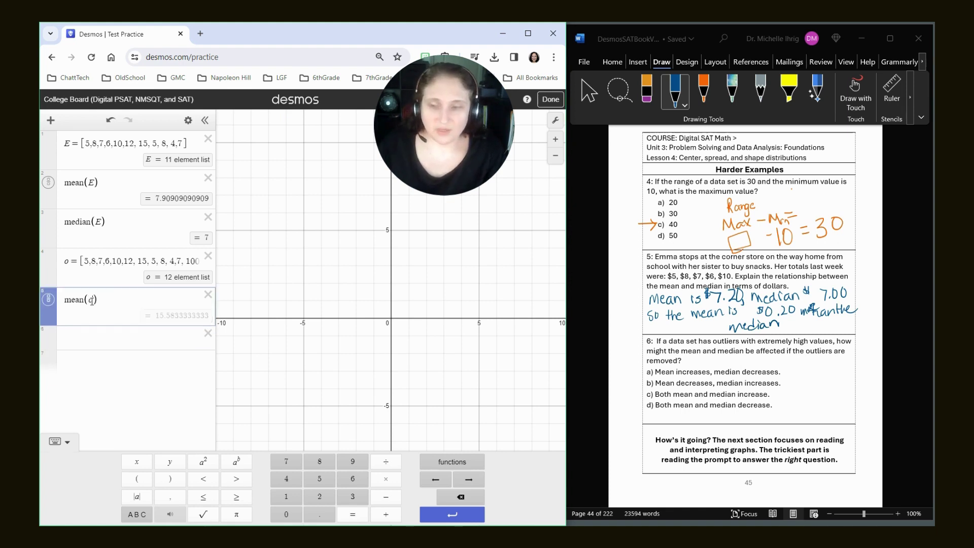
pyautogui.press('Return')
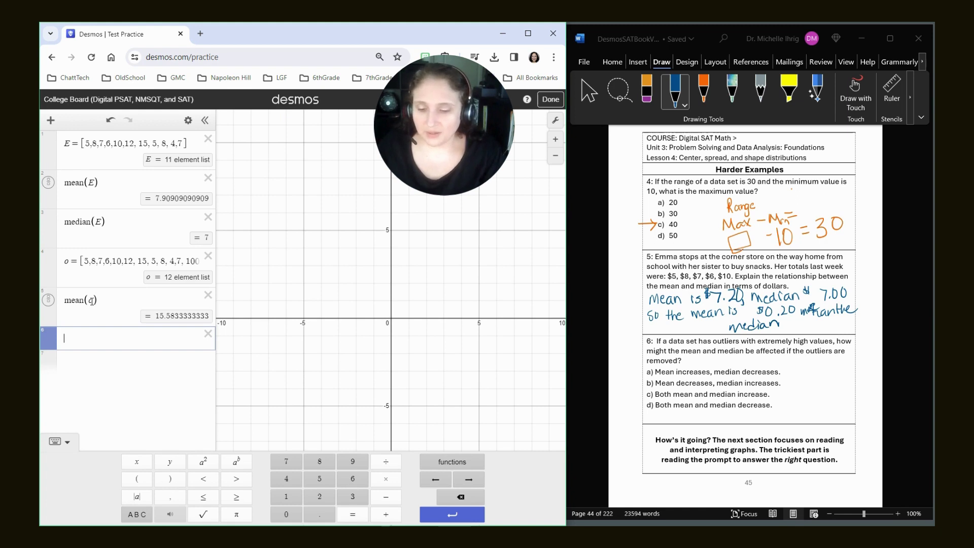
pyautogui.write('median(o')
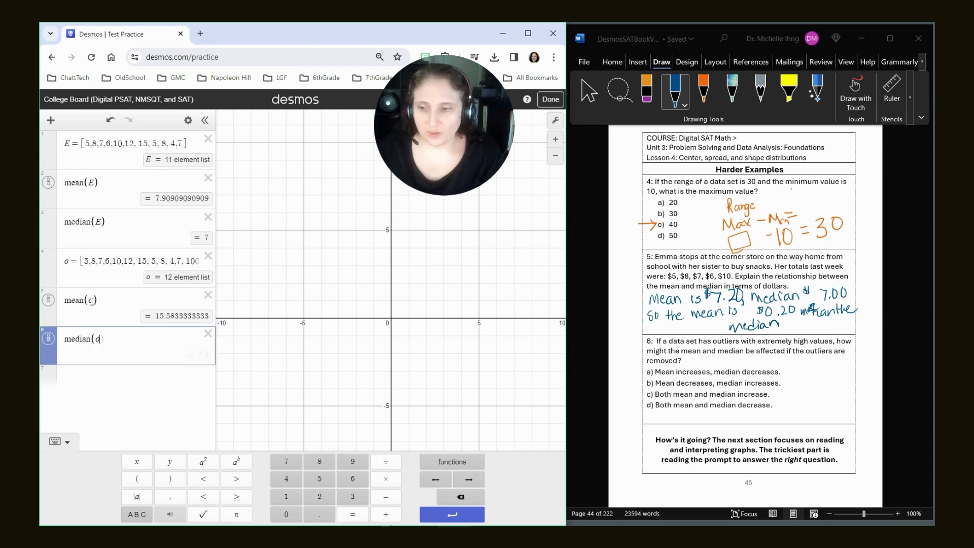
pyautogui.write(')')
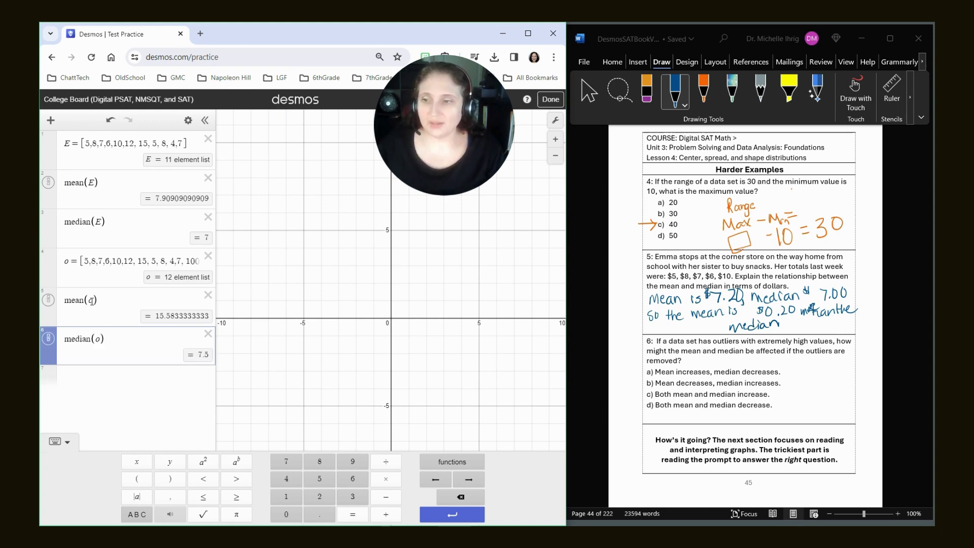
pyautogui.click(147, 375)
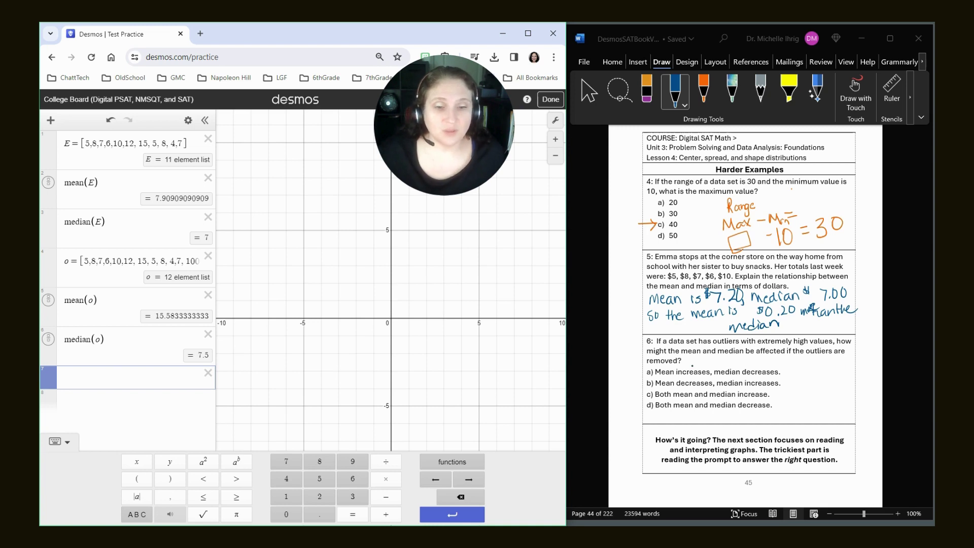
# - Underline 'extremely high values', 'mean' and 'decrease' in question 6 and circle choice d)
pyautogui.moveTo(673, 410); pyautogui.dragTo(694, 413)
pyautogui.moveTo(738, 410); pyautogui.dragTo(782, 407)
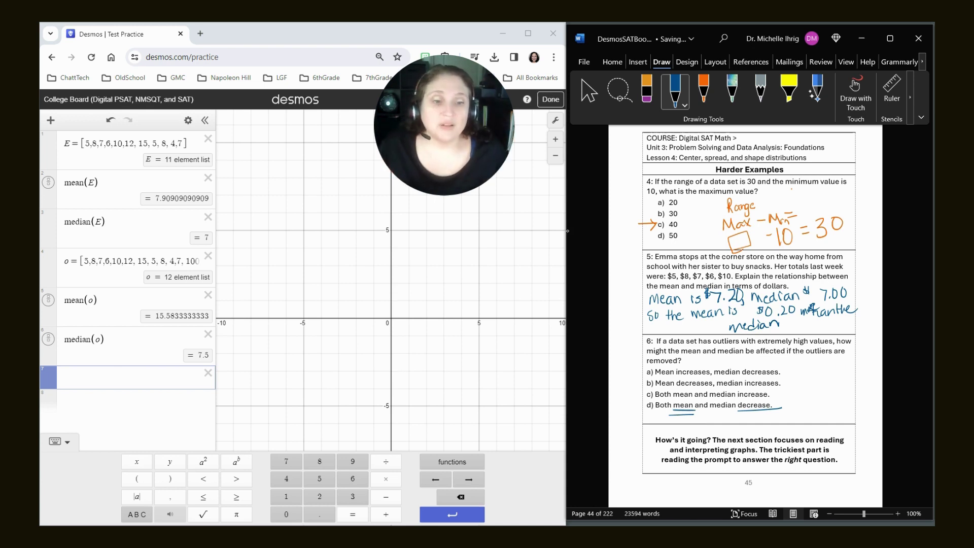
pyautogui.moveTo(755, 350); pyautogui.dragTo(829, 343)
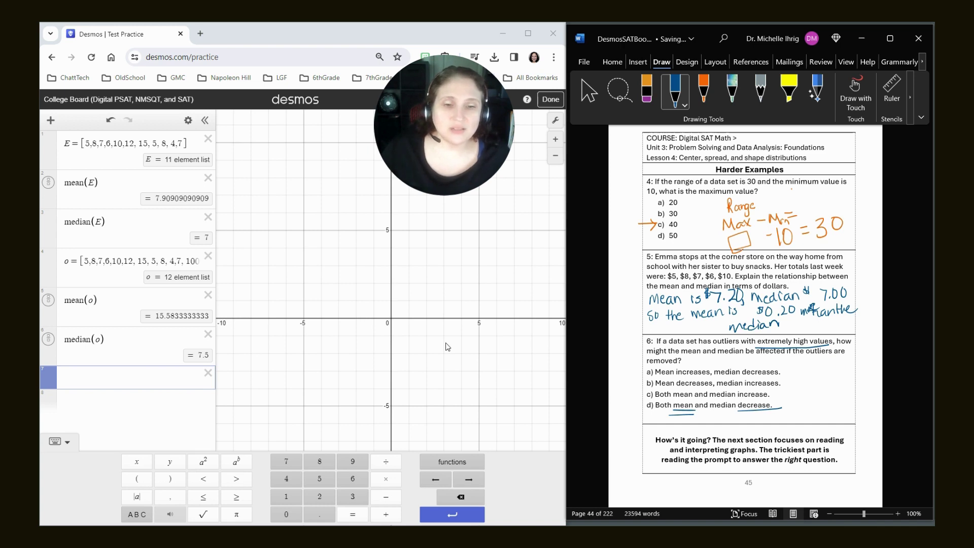
pyautogui.moveTo(658, 401); pyautogui.dragTo(655, 402)
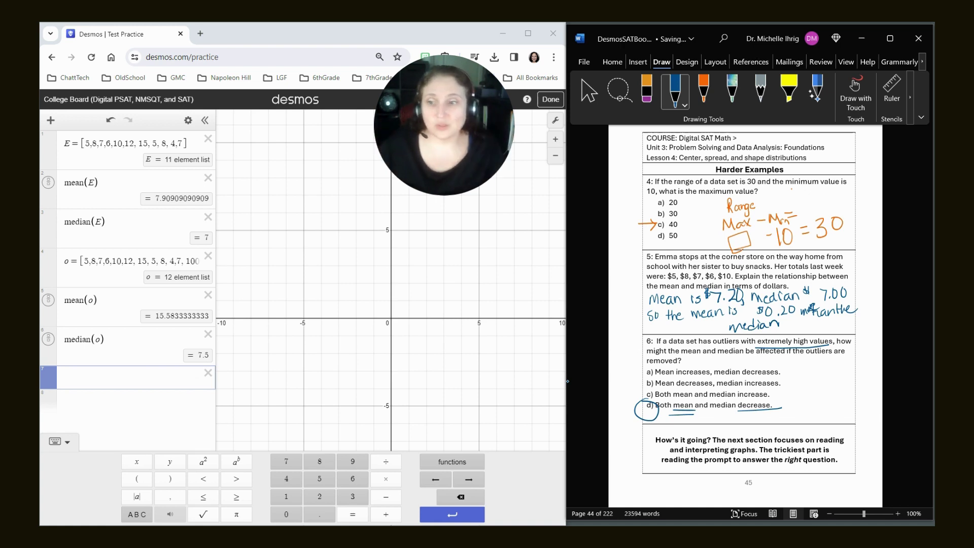
# - Change list o's 100 to −100, giving mean −1.0833 and median 7, and ink-mark choice d
pyautogui.click(186, 261)
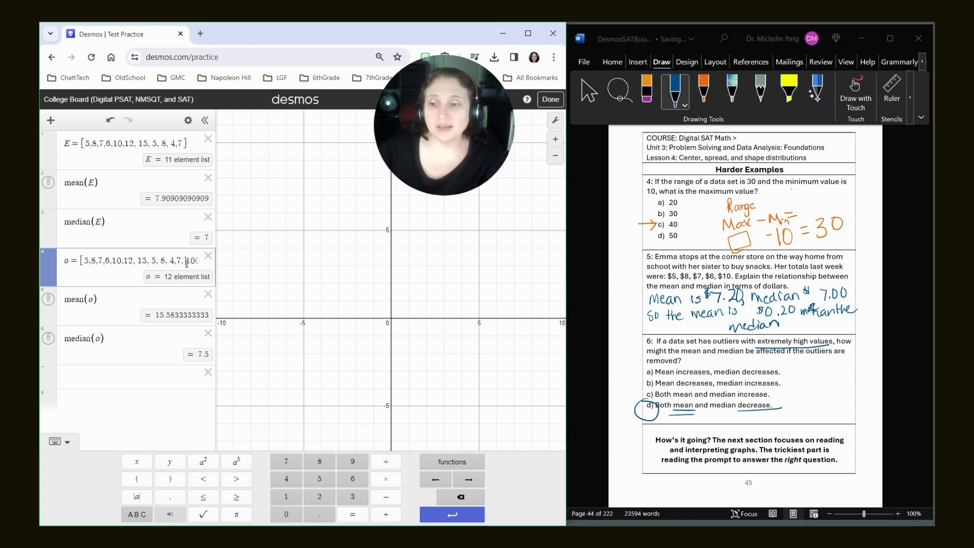
pyautogui.write('-')
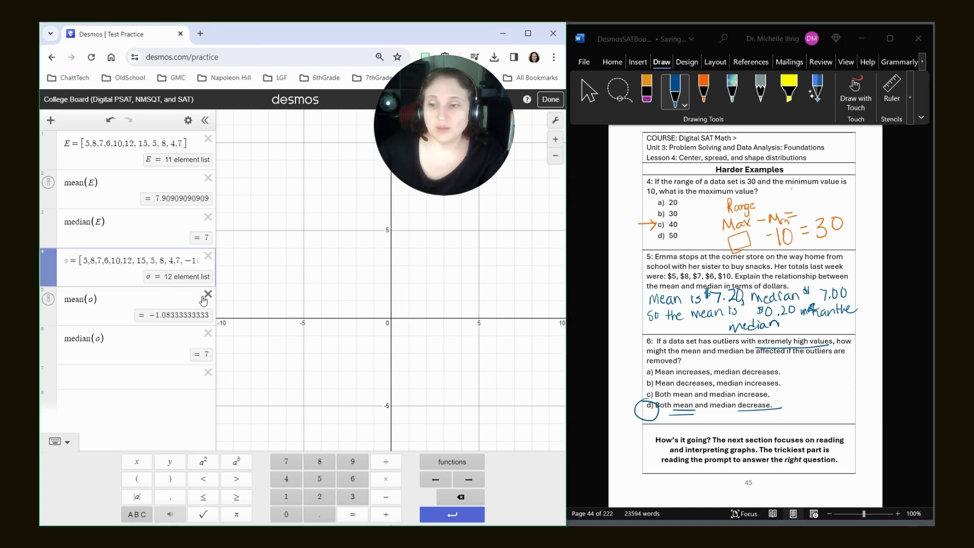
pyautogui.click(151, 340)
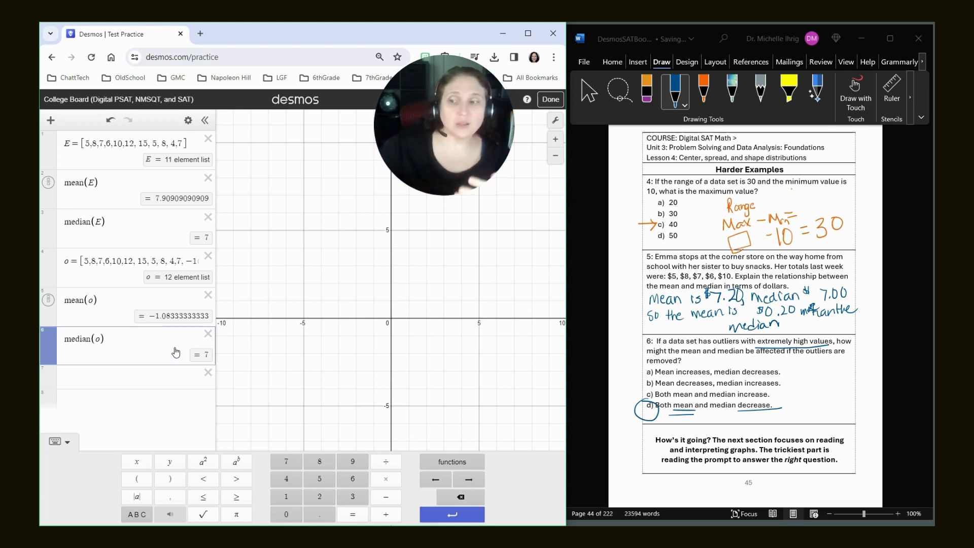
pyautogui.moveTo(665, 423); pyautogui.dragTo(690, 424)
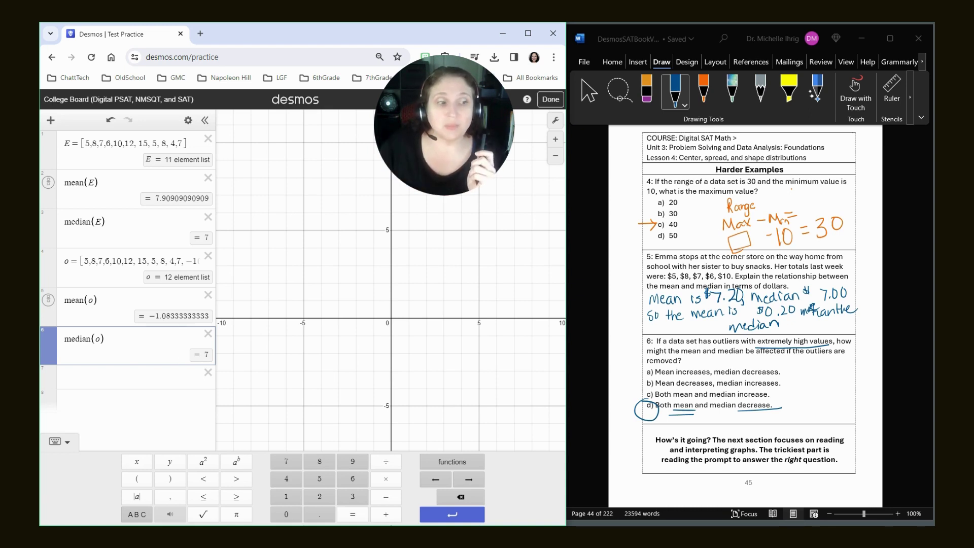
# - Scroll down to the Lesson 5 page with the spending histogram, Day 9 temperatures and library grade-band questions
pyautogui.scroll(-5, 711, 431)
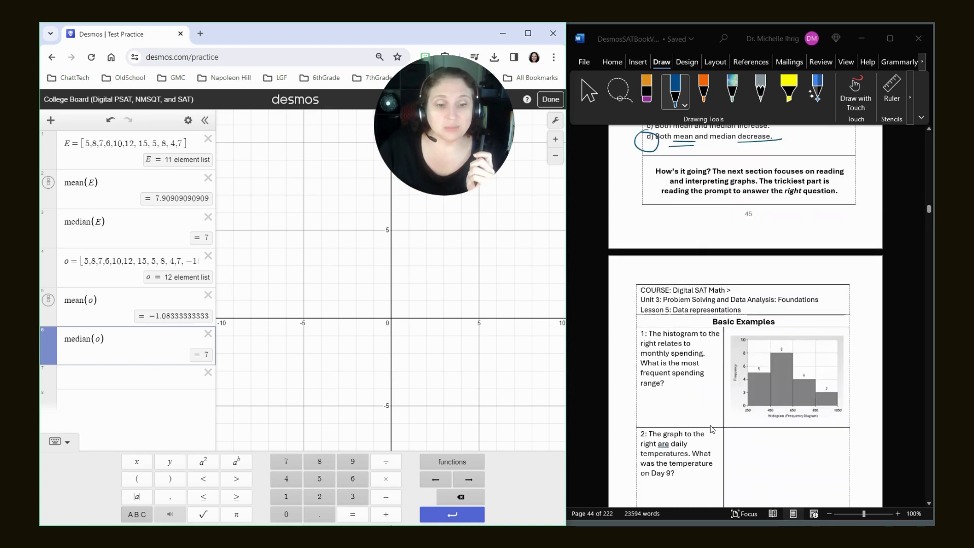
pyautogui.scroll(-3, 712, 429)
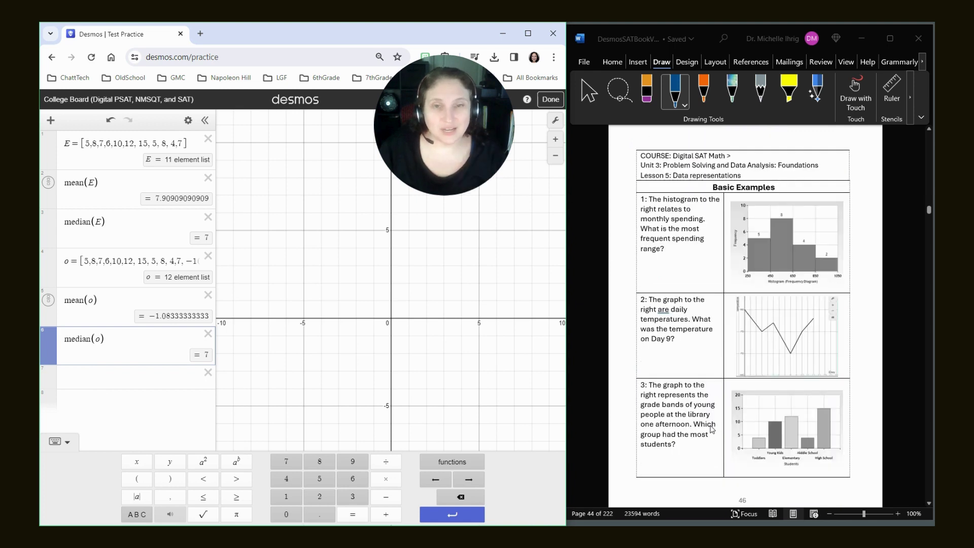